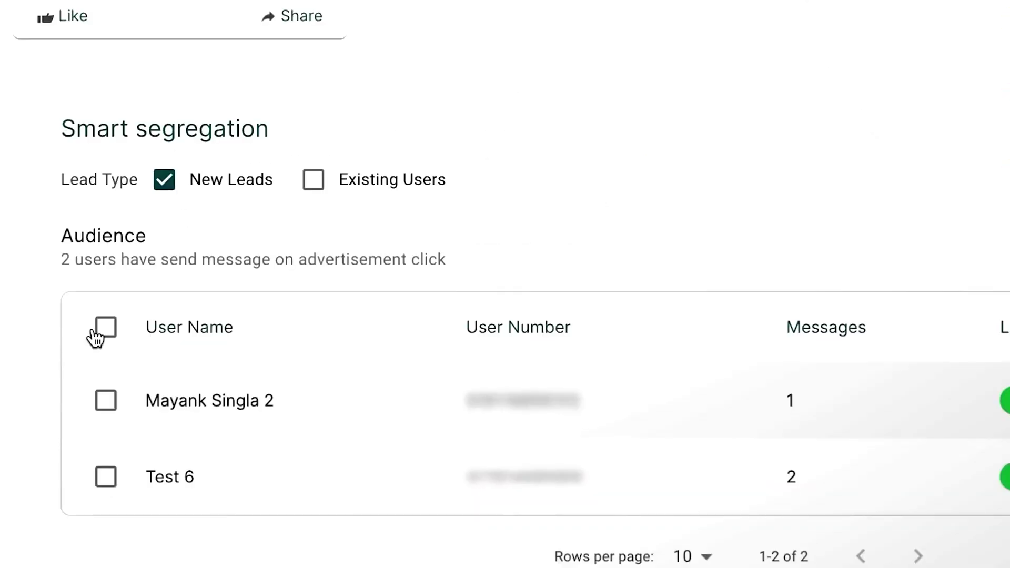
Select the new-lead and existing-user audiences, then open the launched campaign's overview (9531 sent)
left_click(96, 337)
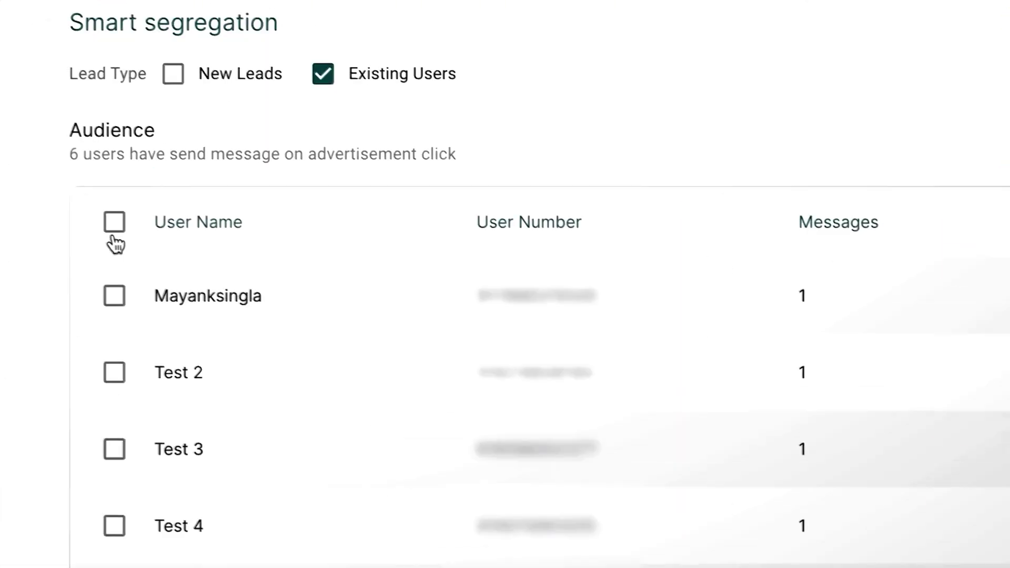
left_click(113, 232)
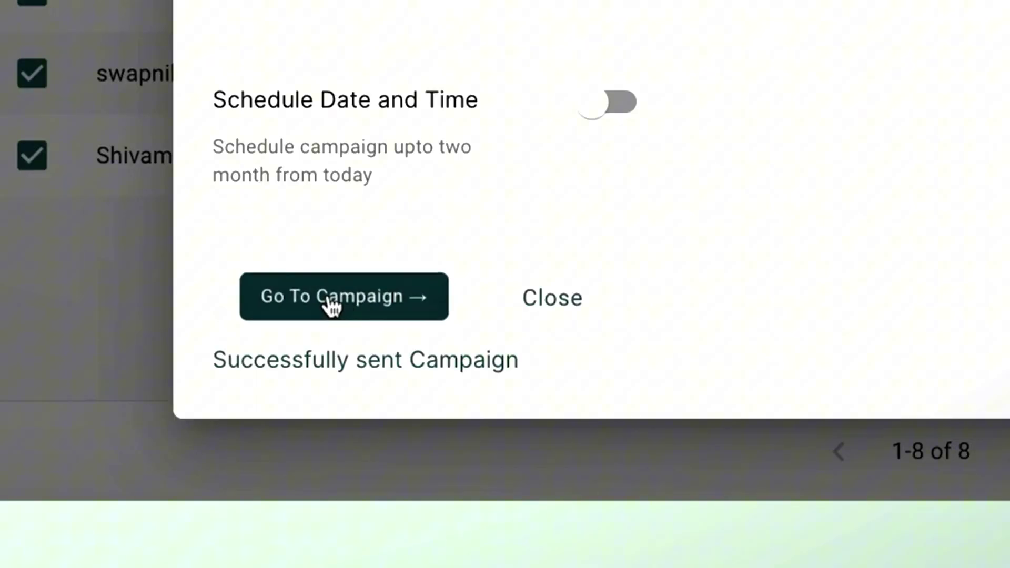
left_click(330, 304)
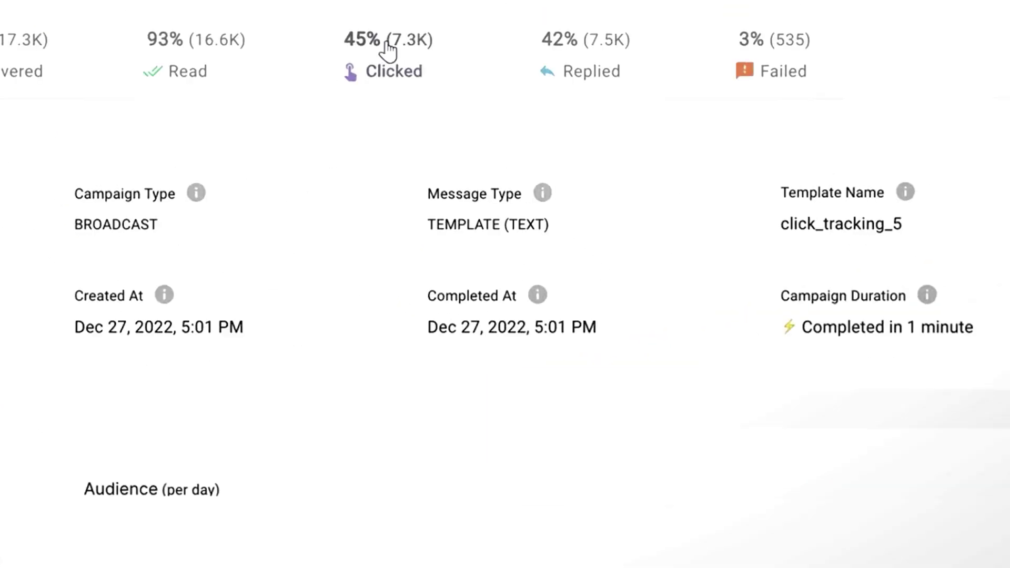
left_click(388, 50)
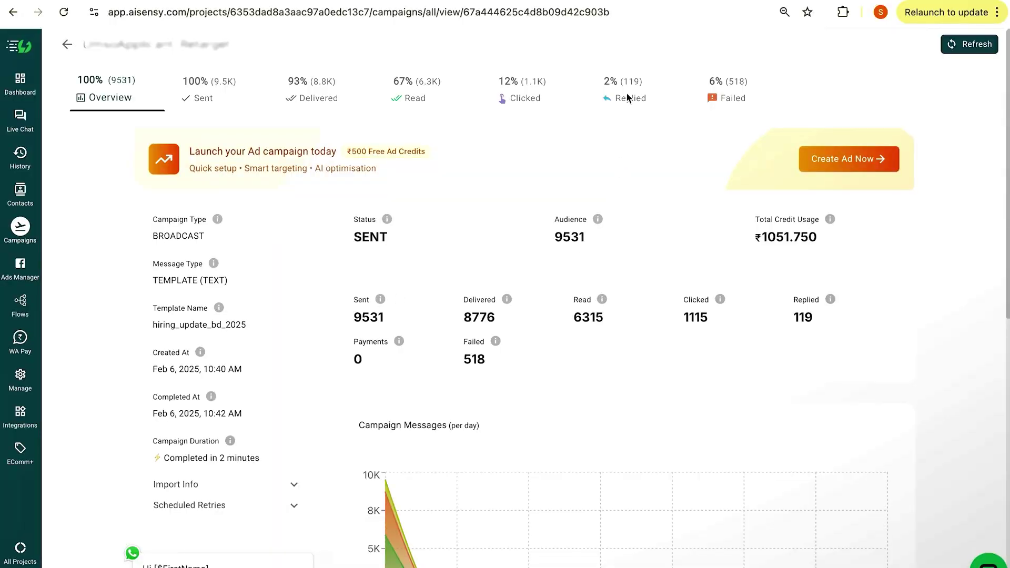
Review the Replied, Read and Clicked breakdowns and select all 793 contacts who clicked within 24 hours
left_click(628, 98)
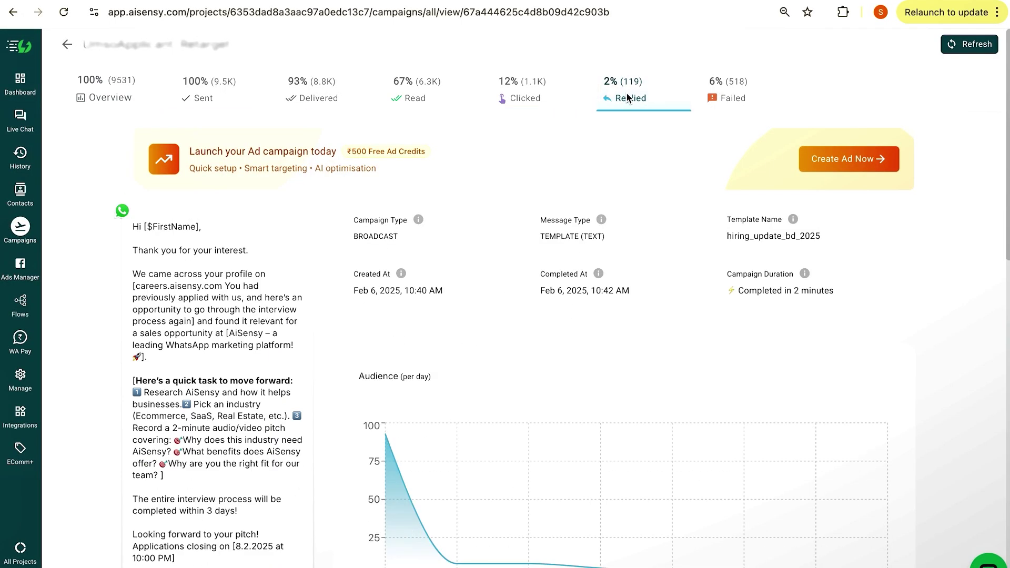
left_click(425, 99)
left_click(510, 102)
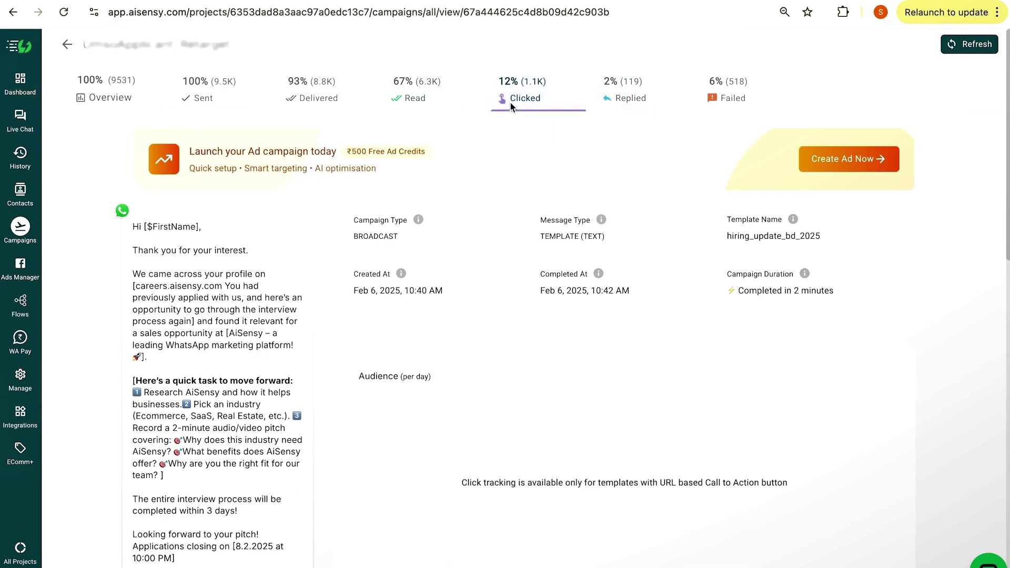
scroll(499, 314, "down", 6)
scroll(498, 317, "down", 6)
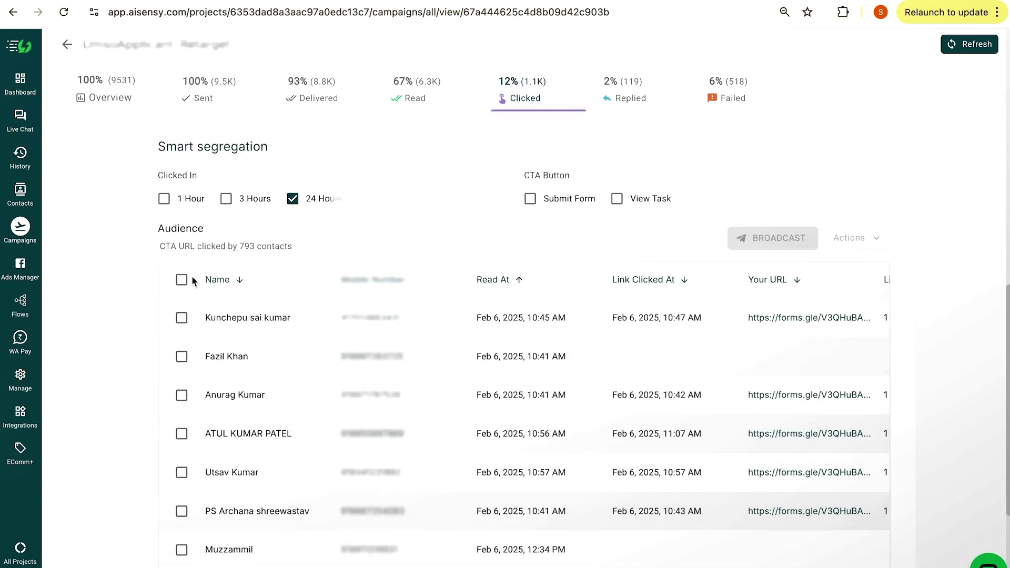
left_click(181, 280)
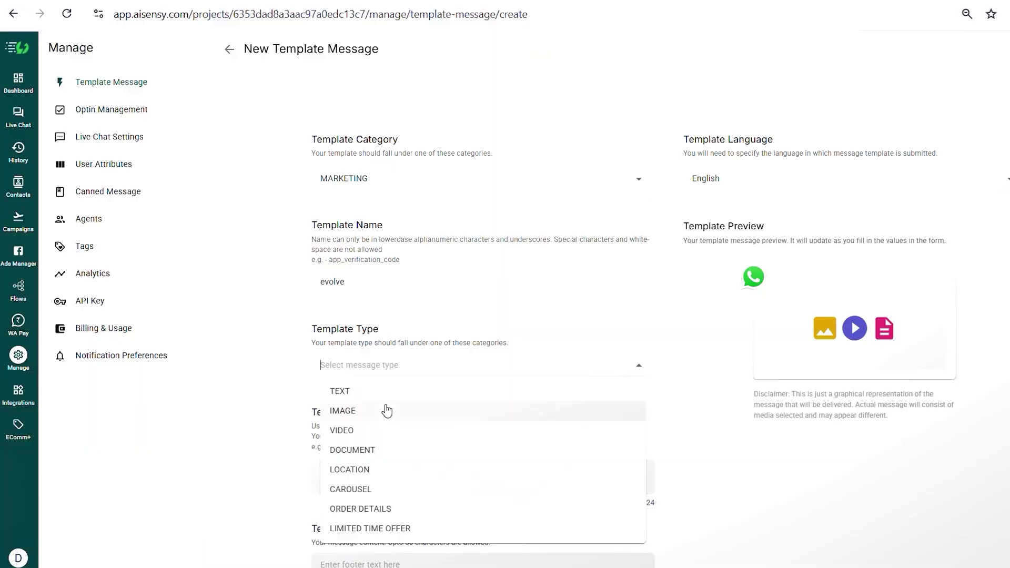
Make the template an image template and paste in the event invitation message
left_click(383, 409)
scroll(388, 336, "down", 3)
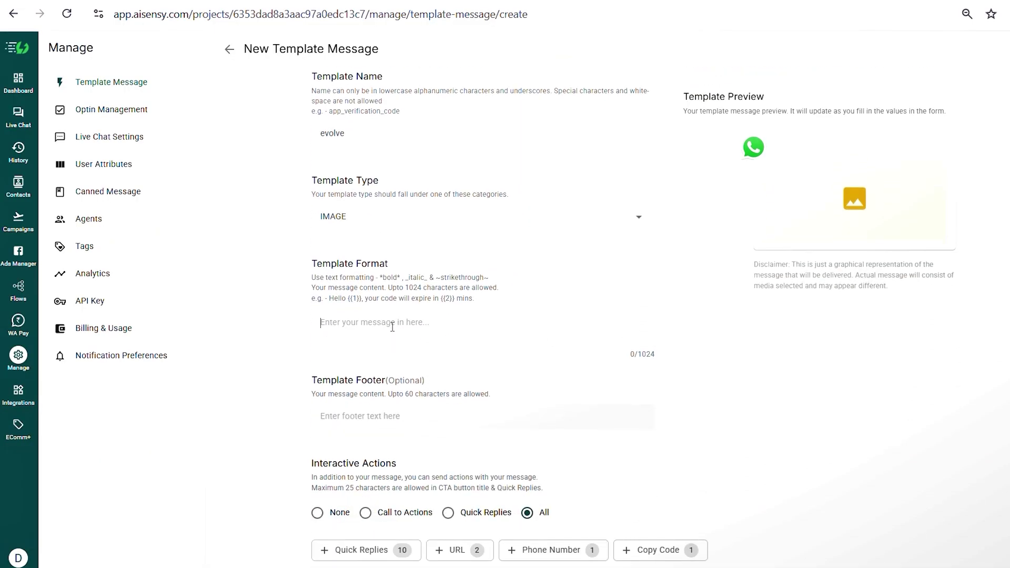
left_click(393, 323)
key("ctrl+v")
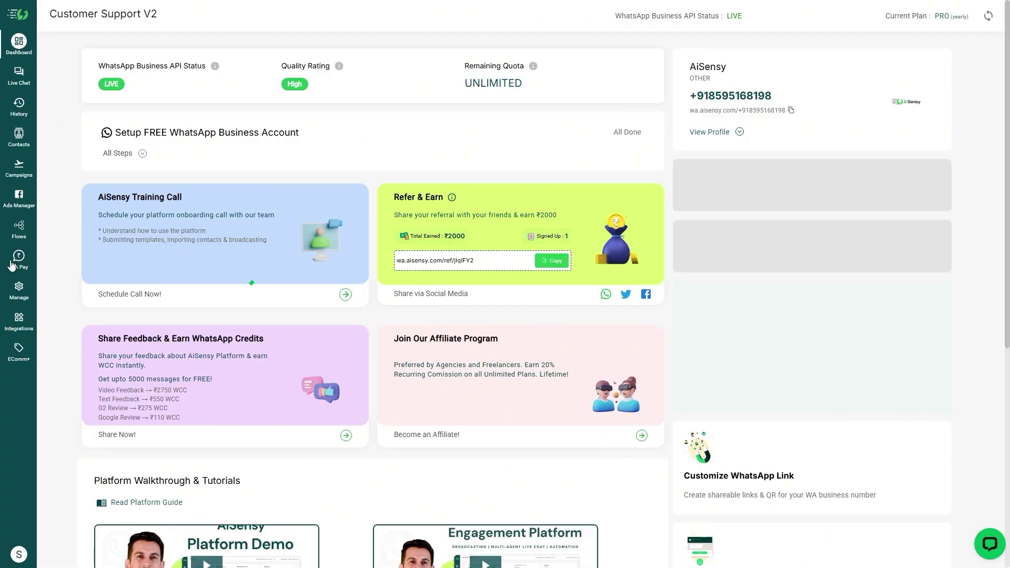
Start a new template from the Offer Message sample and review the prefilled form
left_click(28, 290)
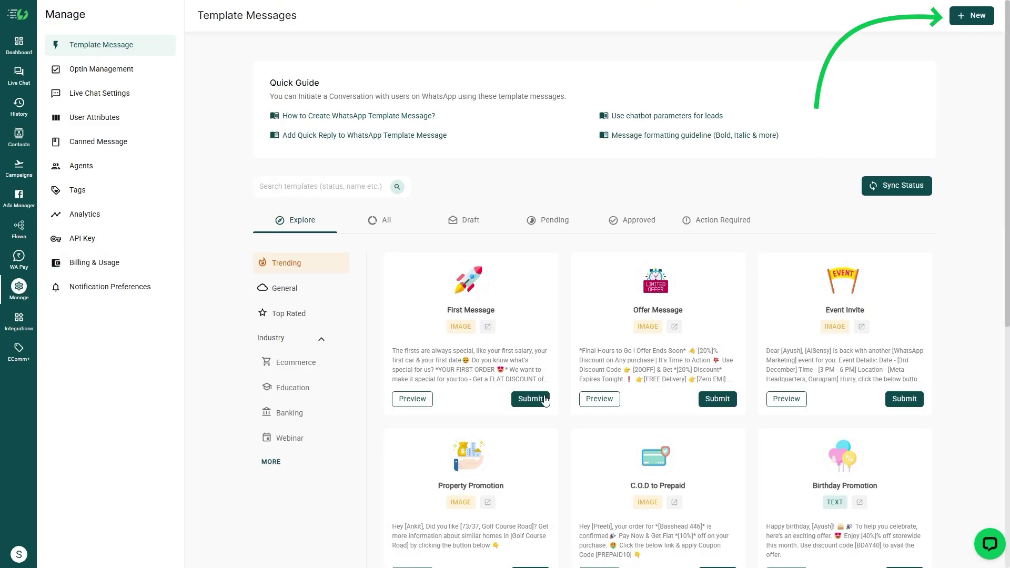
left_click(729, 403)
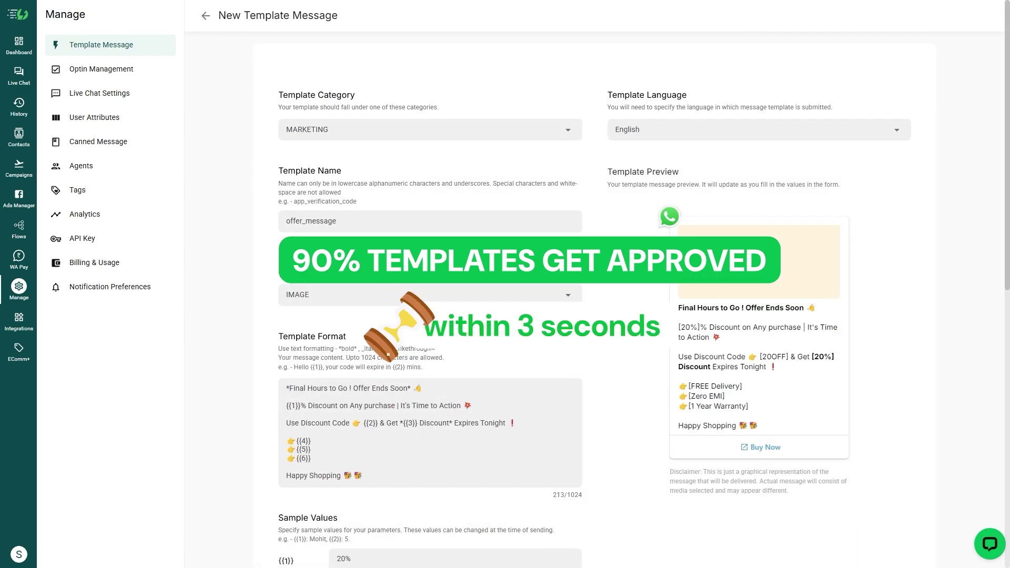
scroll(554, 253, "down", 5)
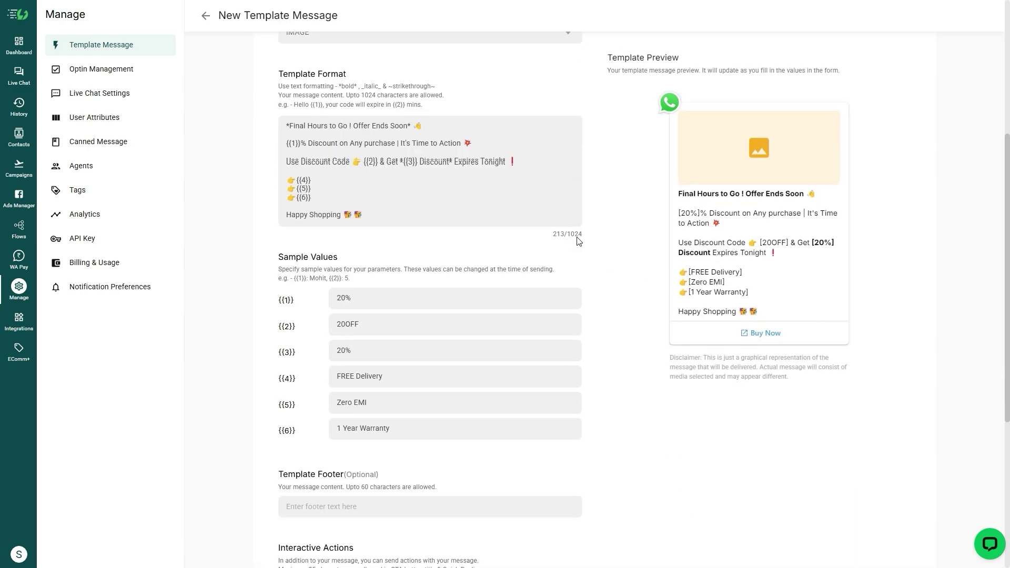
scroll(585, 242, "down", 5)
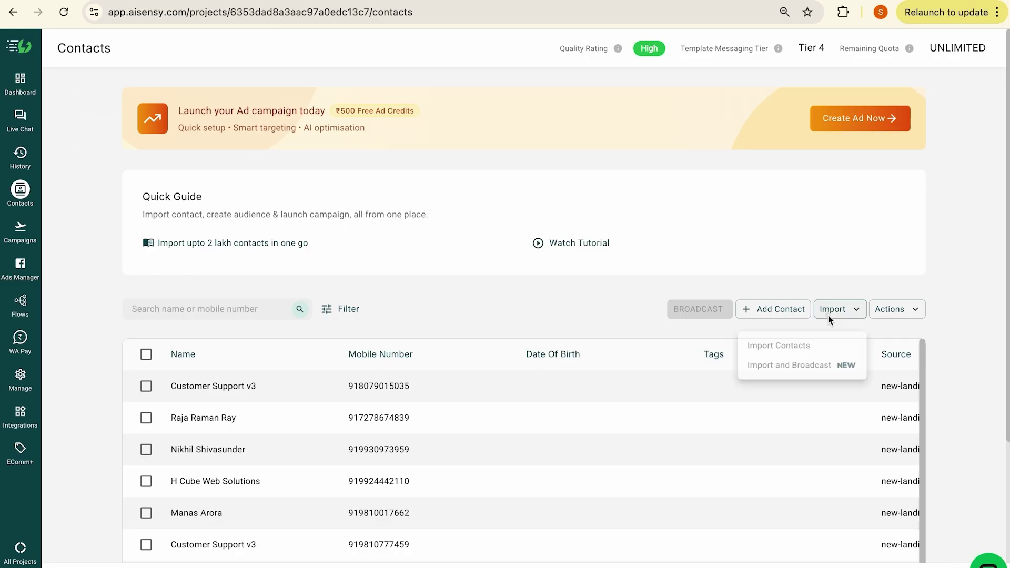
Select all contacts and briefly start a broadcast, dismissing the campaign dialog
left_click(757, 346)
left_click(541, 389)
left_click(145, 355)
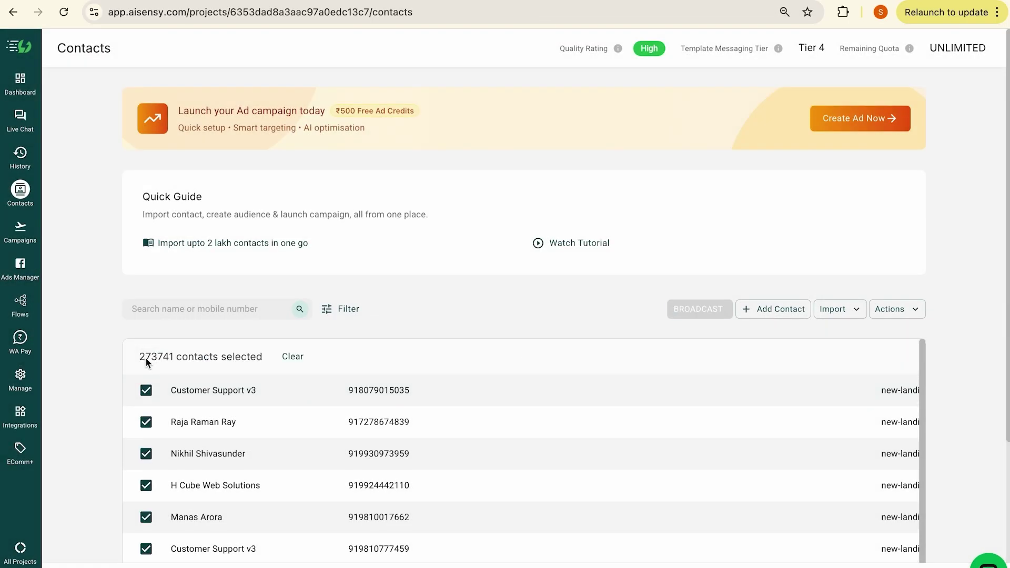
left_click(699, 309)
key("Escape")
Start an Import and Broadcast campaign named Aisensy test and choose the first approved template
left_click(836, 309)
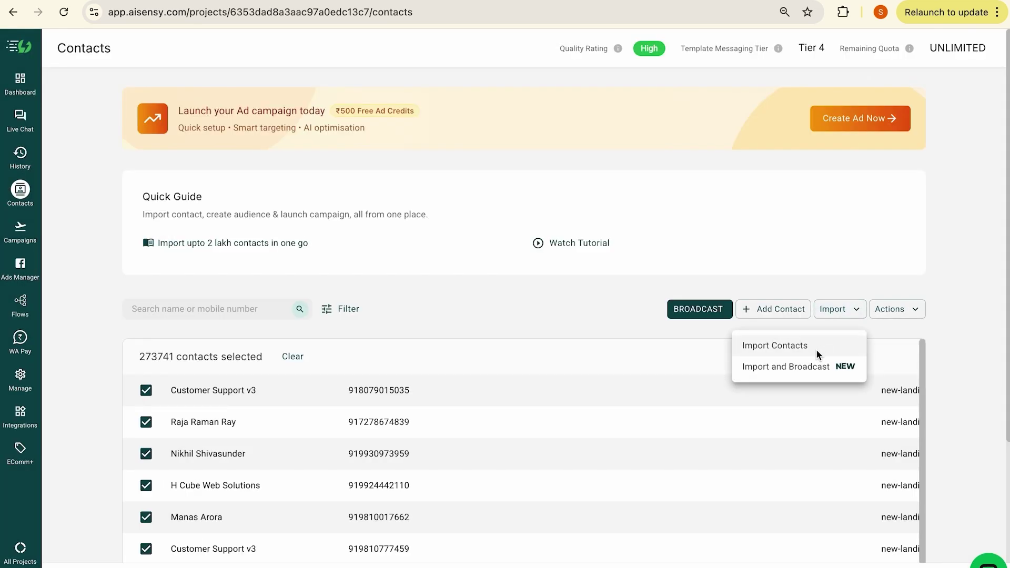
left_click(810, 368)
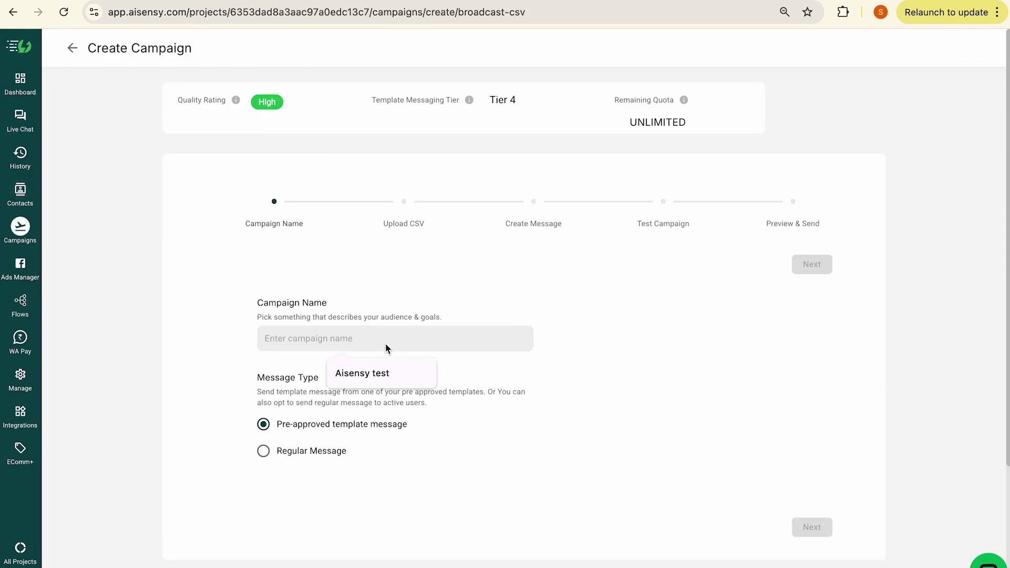
left_click(374, 374)
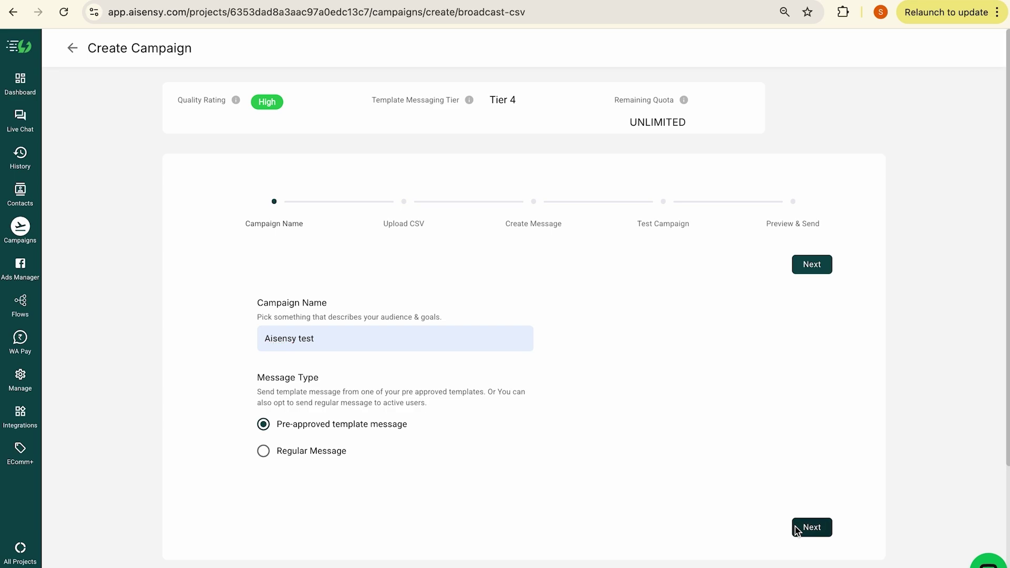
left_click(797, 529)
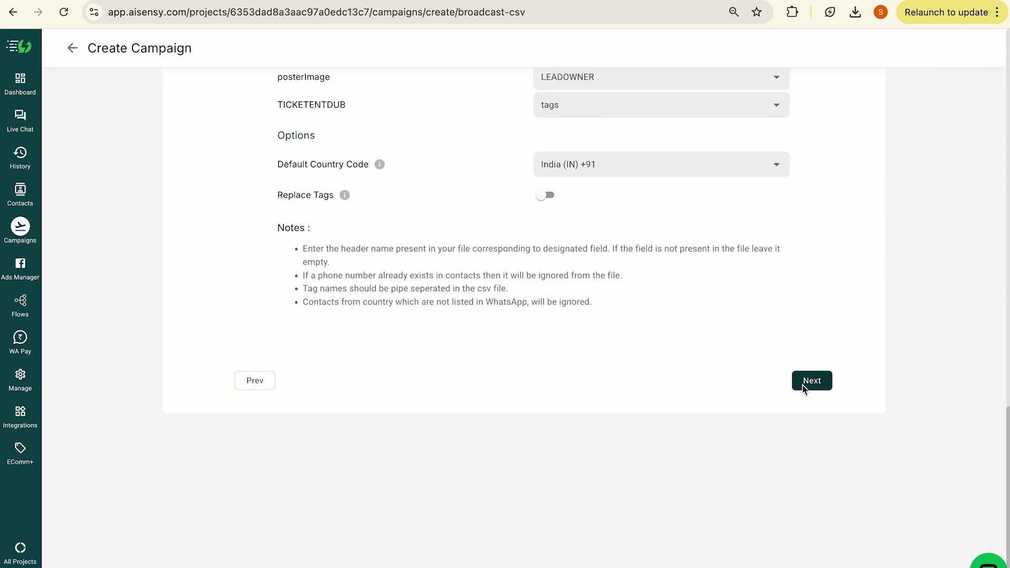
left_click(805, 382)
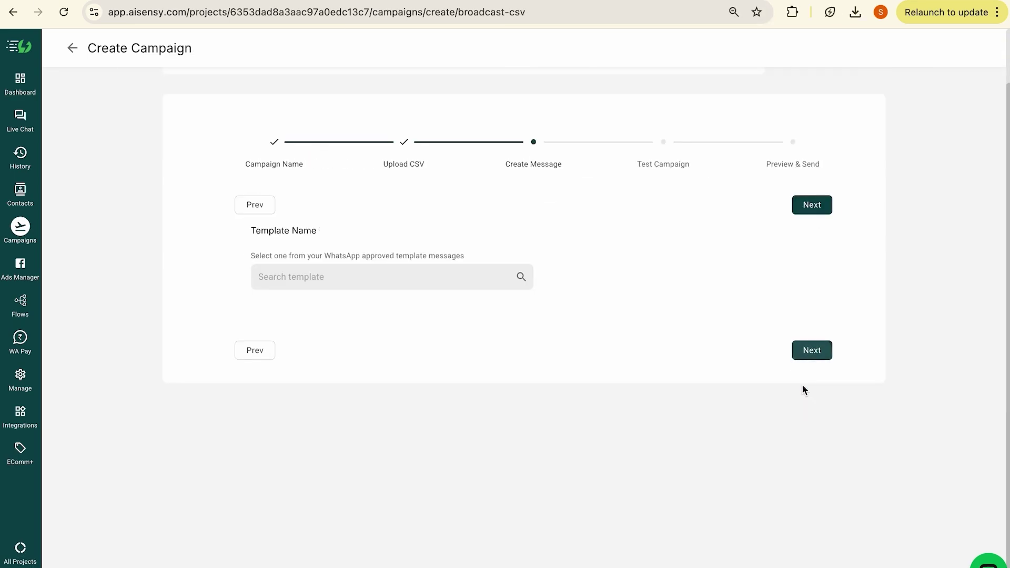
left_click(453, 283)
left_click(404, 307)
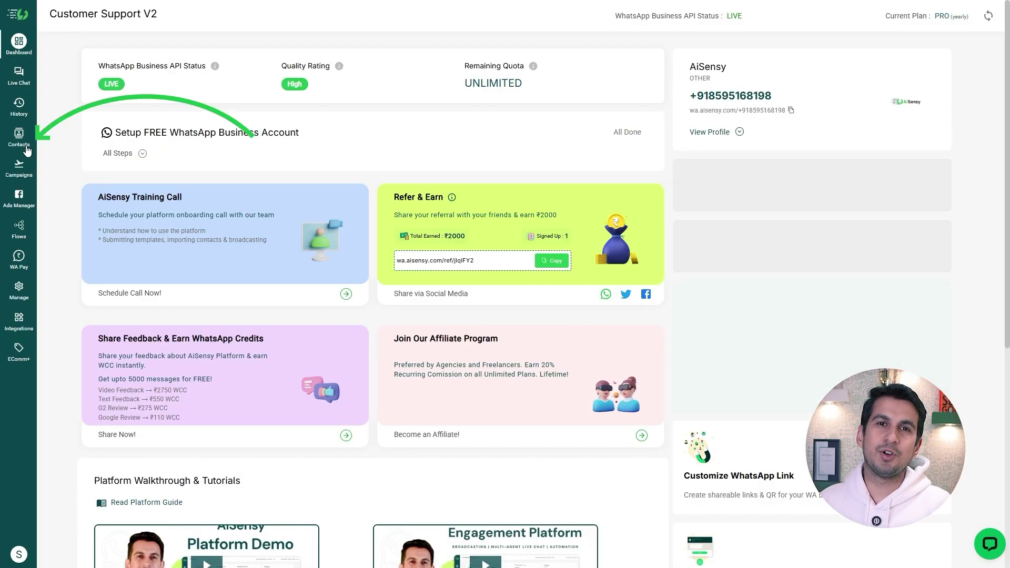
Begin a contact import from file, view the tutorial video, and get the sample CSV
left_click(27, 149)
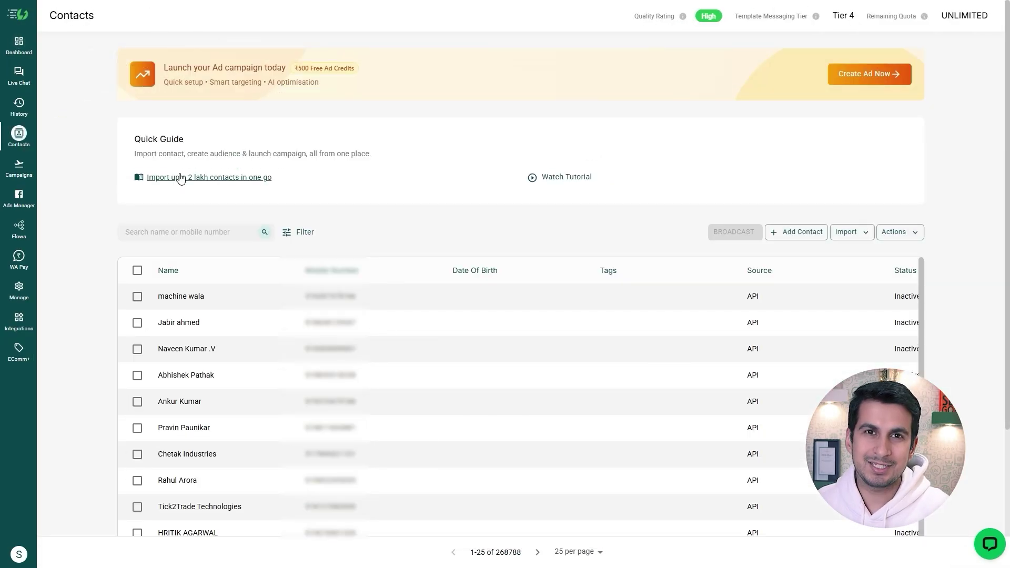
left_click(865, 237)
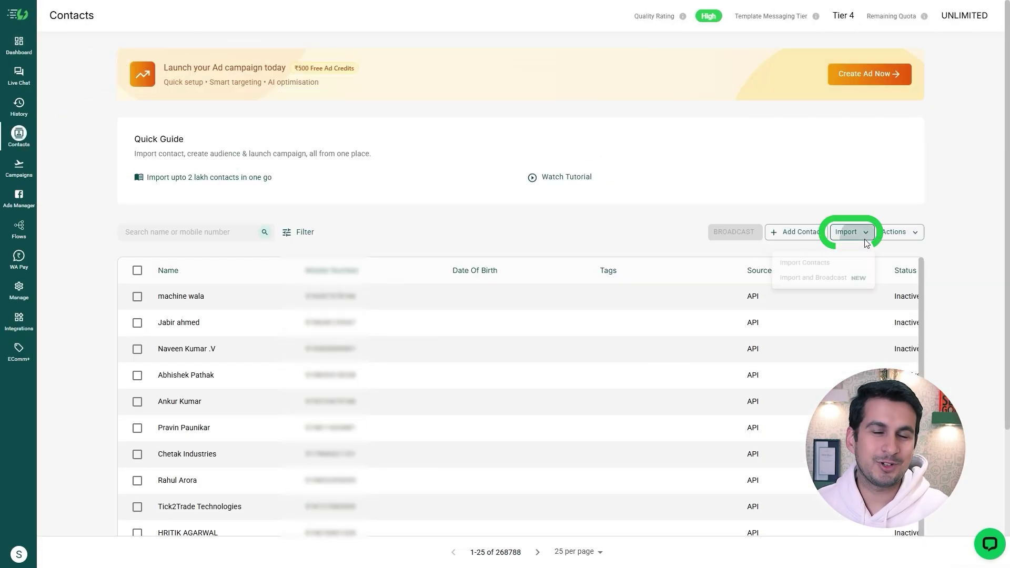
left_click(818, 265)
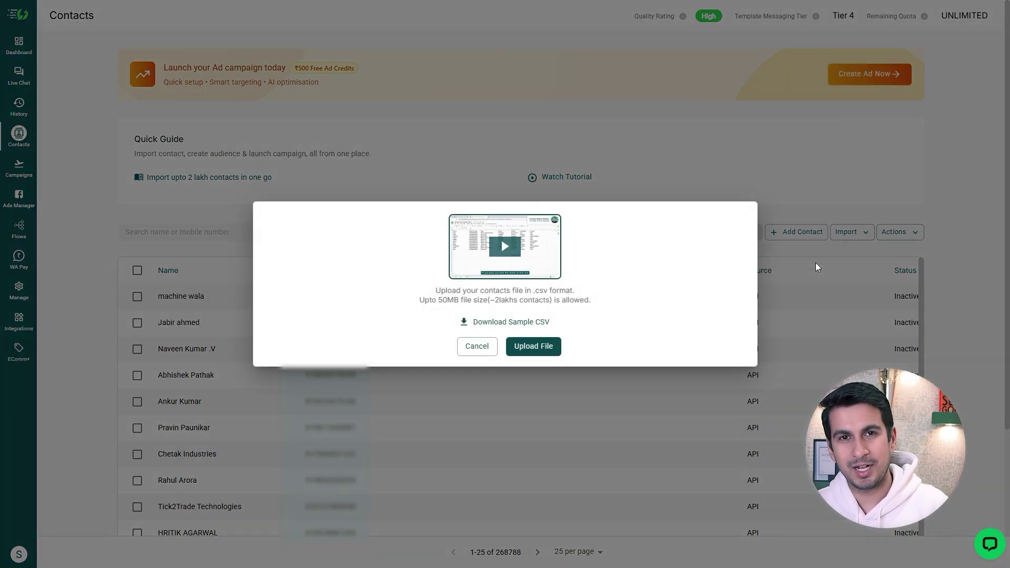
left_click(504, 247)
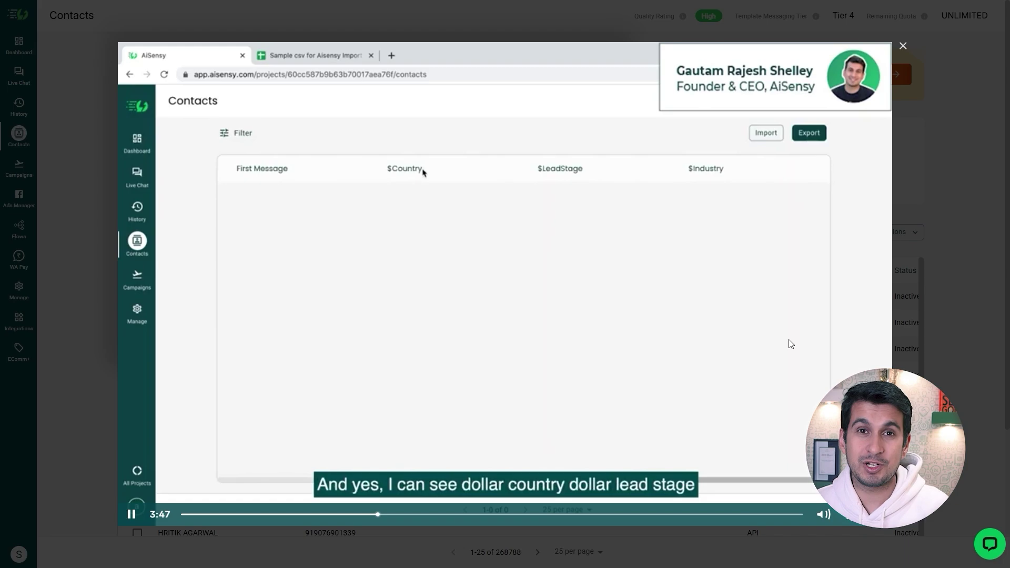
left_click(917, 205)
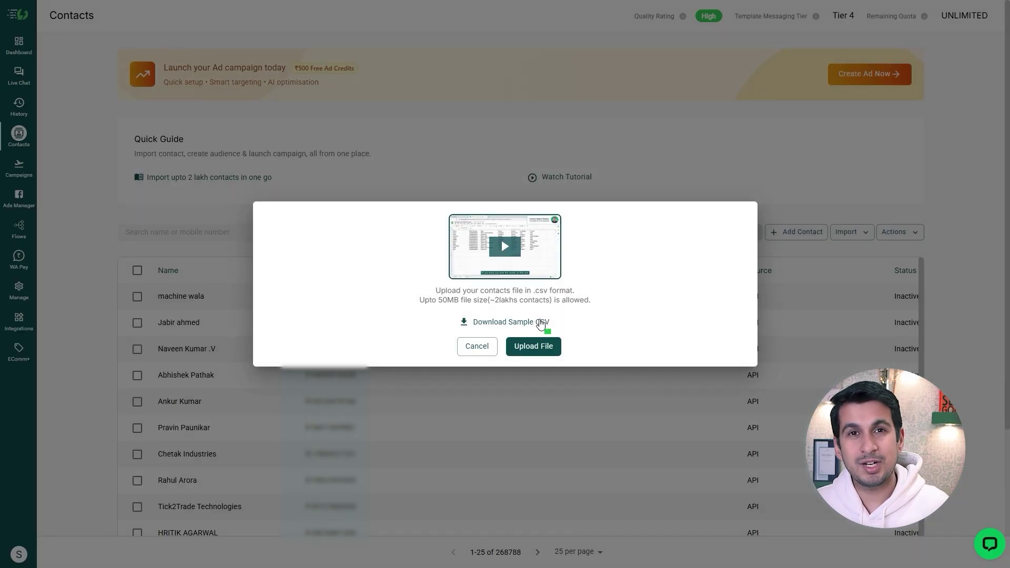
left_click(517, 322)
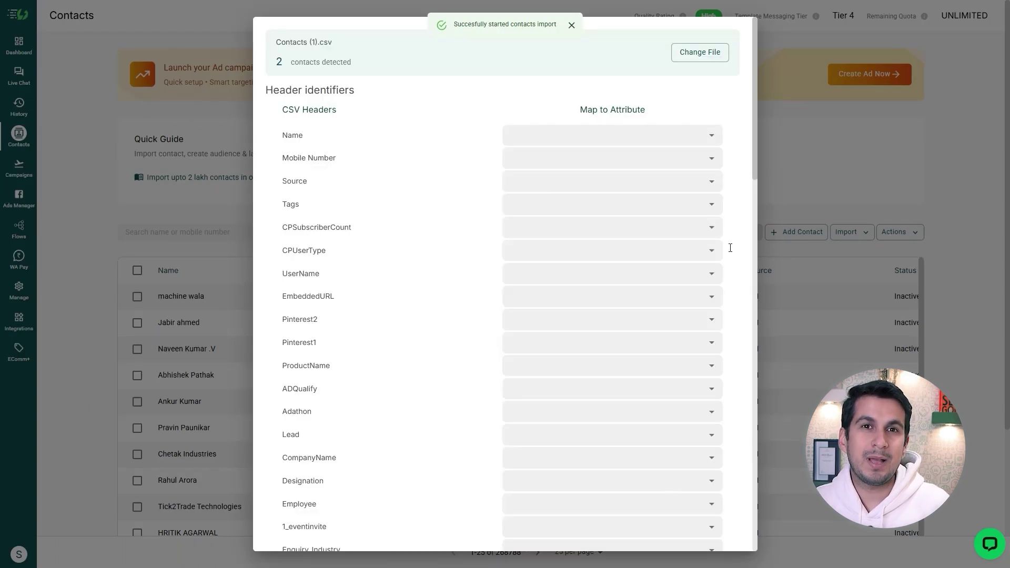
Map the Name column to user name and import the two-contact Contacts (1).csv
left_click(545, 142)
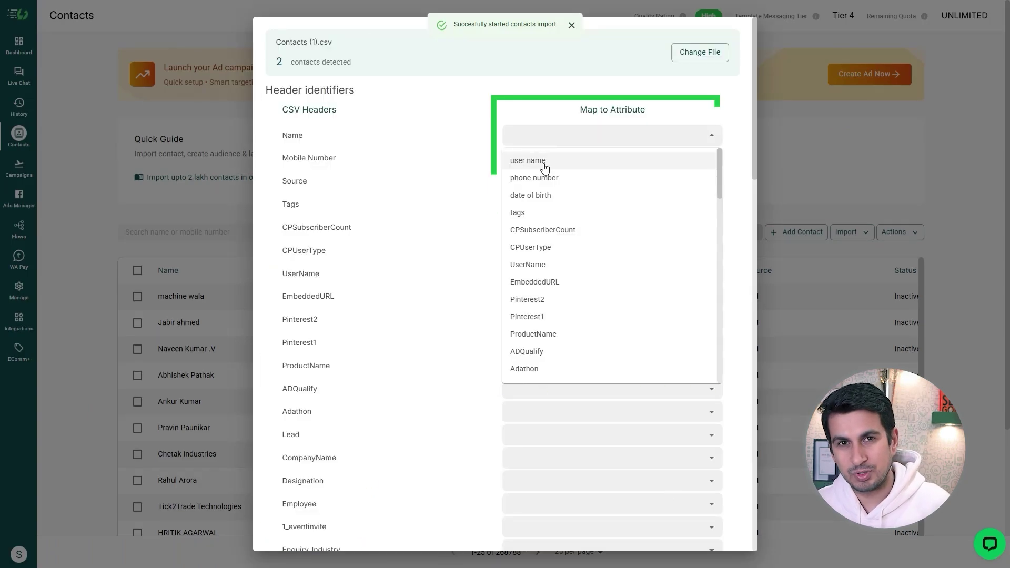
left_click(543, 161)
left_click(542, 158)
scroll(623, 227, "down", 9)
scroll(623, 226, "down", 12)
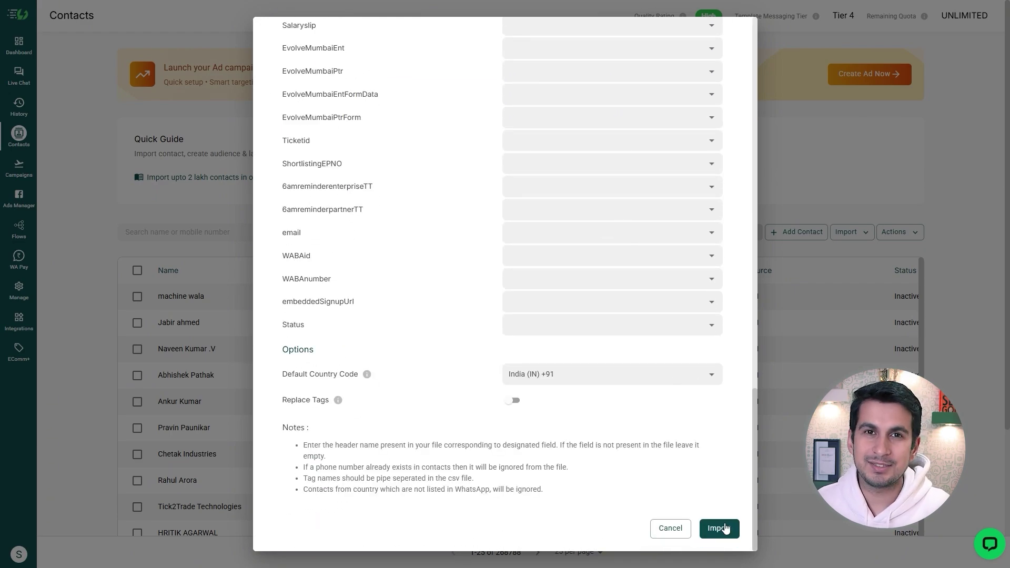
left_click(721, 528)
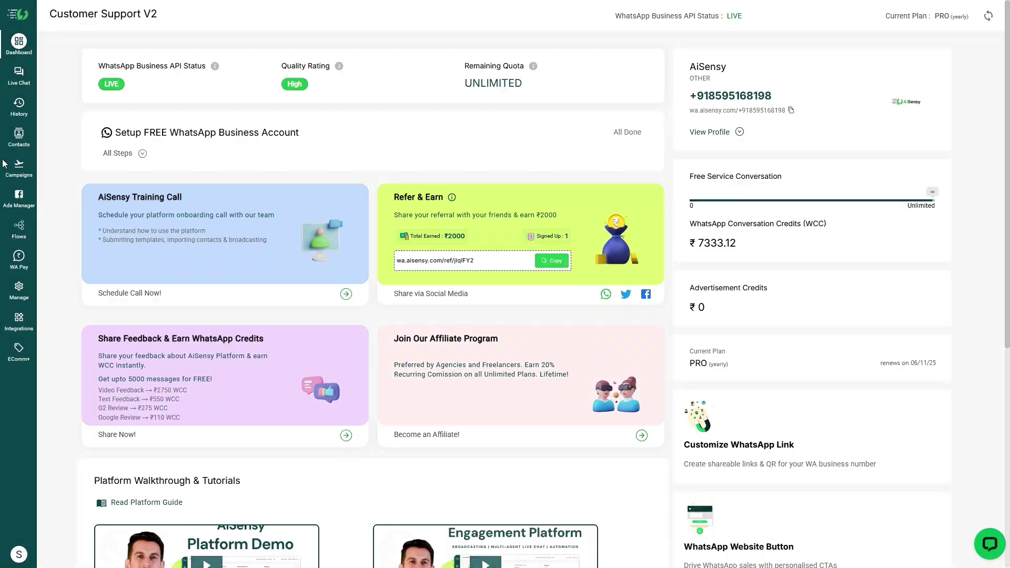
Filter the contacts list, select all 461 results, and start a broadcast to them
left_click(21, 135)
left_click(310, 232)
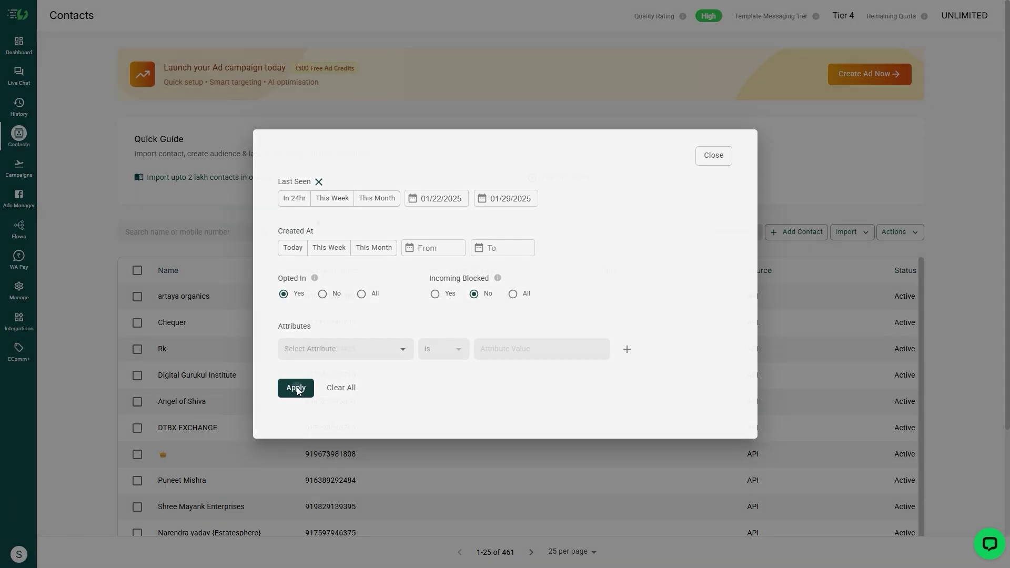
left_click(296, 388)
left_click(138, 271)
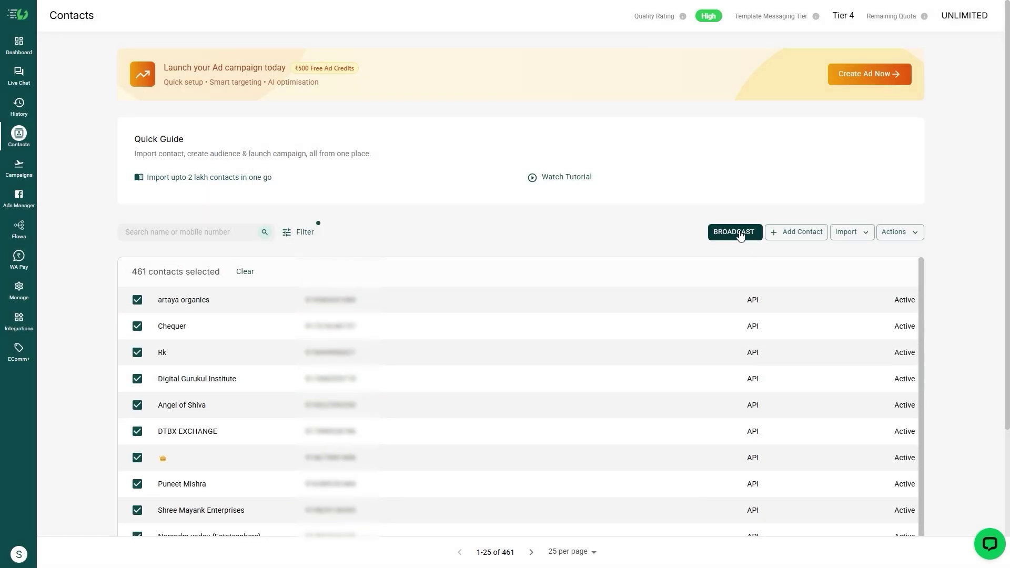
left_click(734, 232)
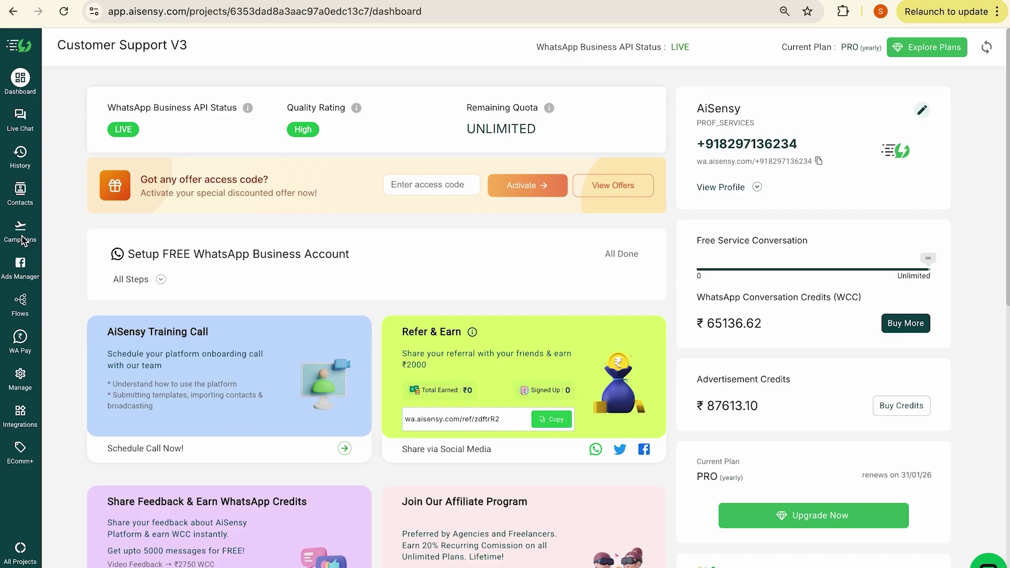
From Campaigns, launch a Broadcast Campaign named 'Aisensy test'
left_click(20, 227)
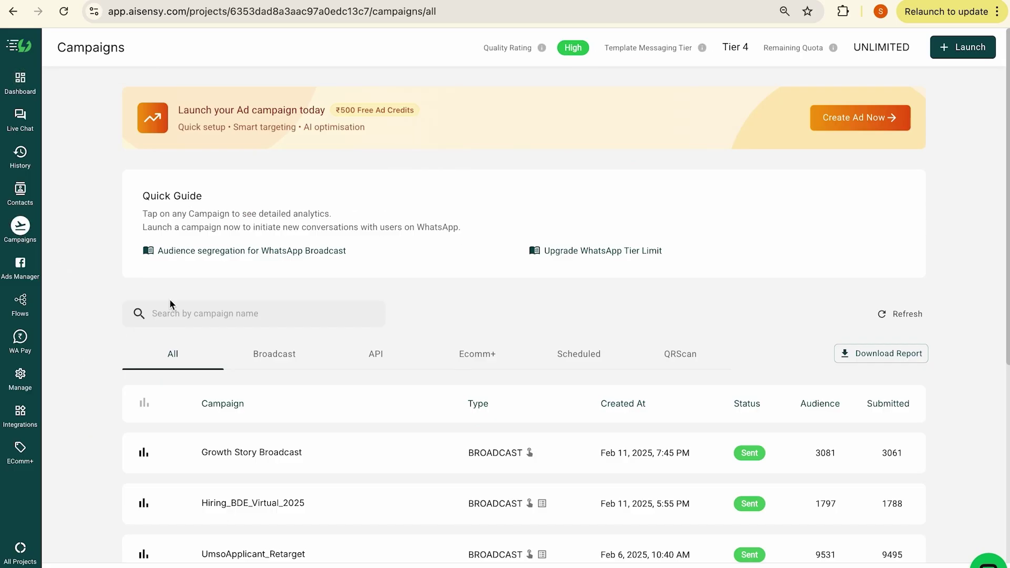
left_click(944, 47)
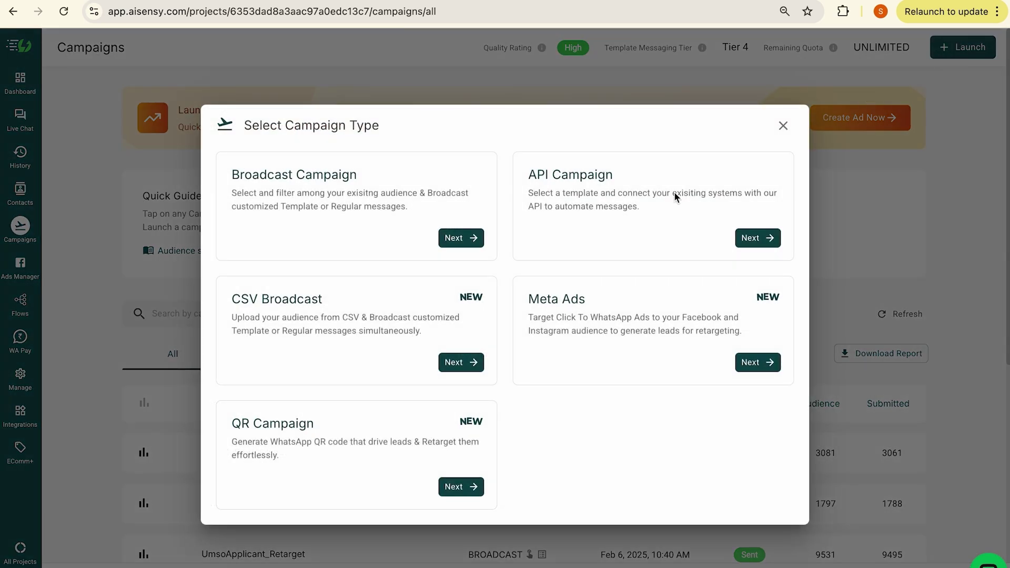
left_click(471, 247)
left_click(378, 338)
type("Aisensy test")
left_click(807, 525)
Filter the audience by a tag, choose a message template, and continue to testing
left_click(573, 469)
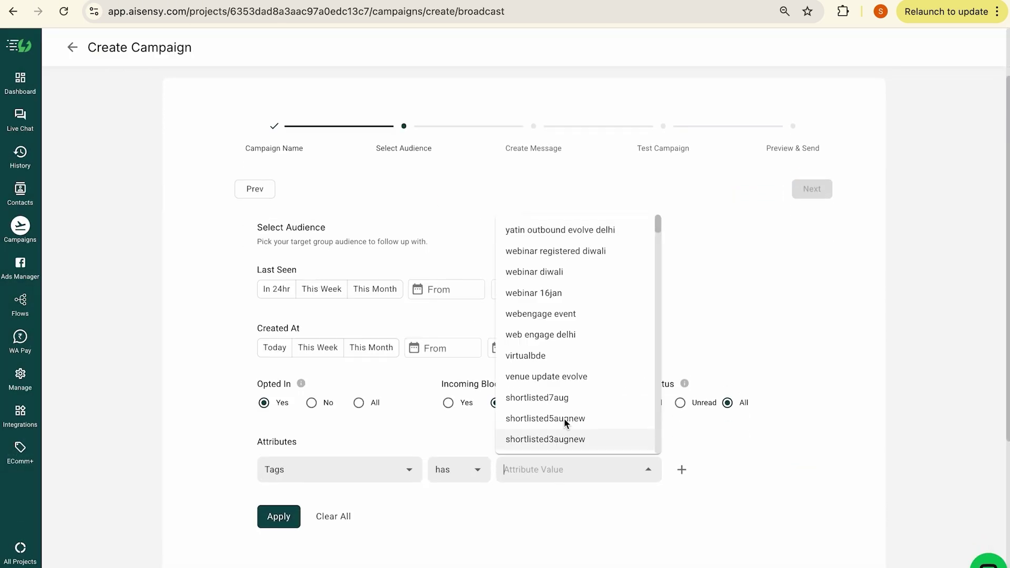
left_click(555, 251)
left_click(286, 410)
left_click(805, 199)
left_click(383, 275)
left_click(807, 187)
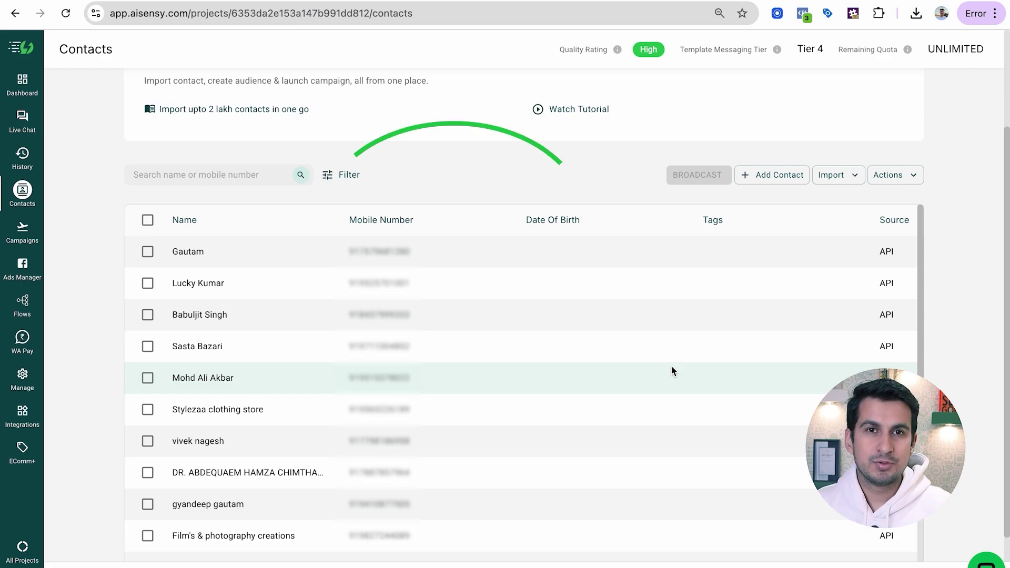
Filter contacts by Tags has kyc17jan
left_click(347, 175)
left_click(382, 391)
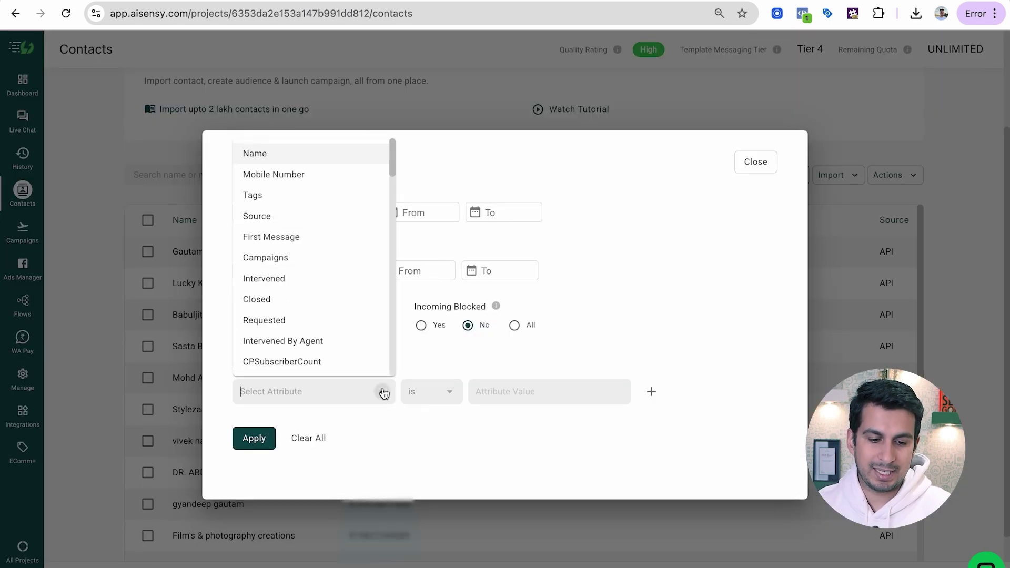
left_click(327, 198)
left_click(515, 391)
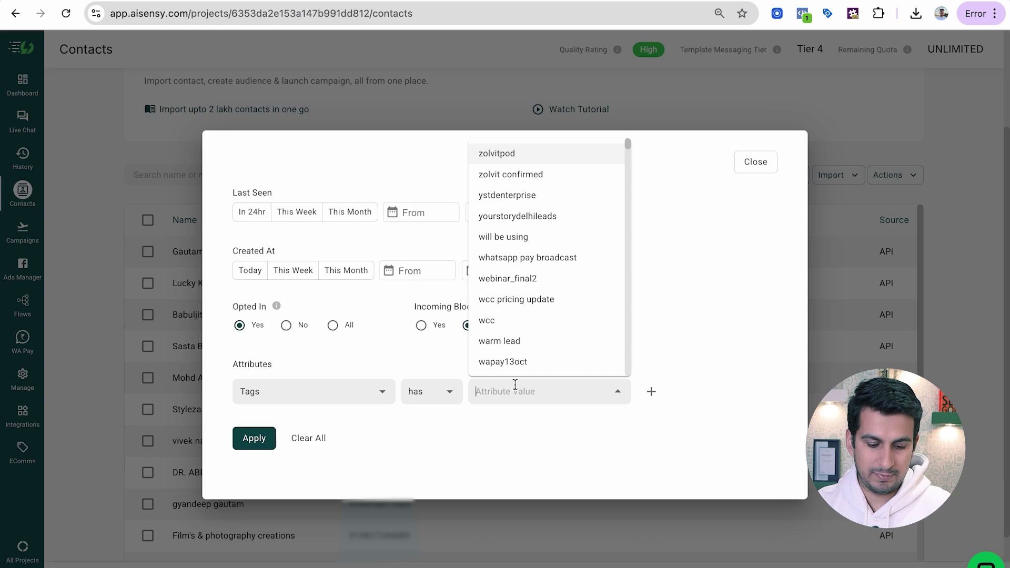
type("kyc")
left_click(534, 429)
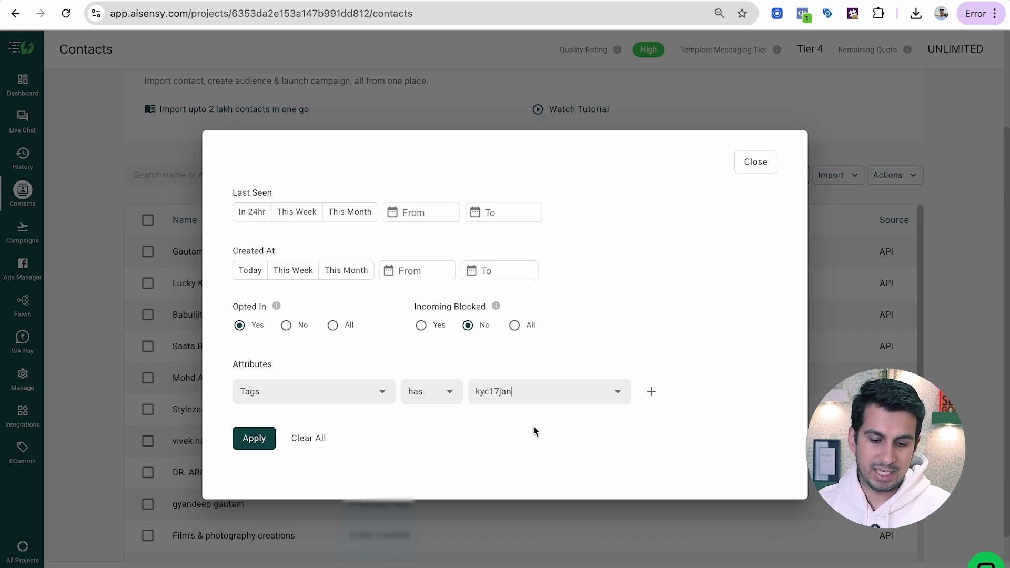
left_click(263, 440)
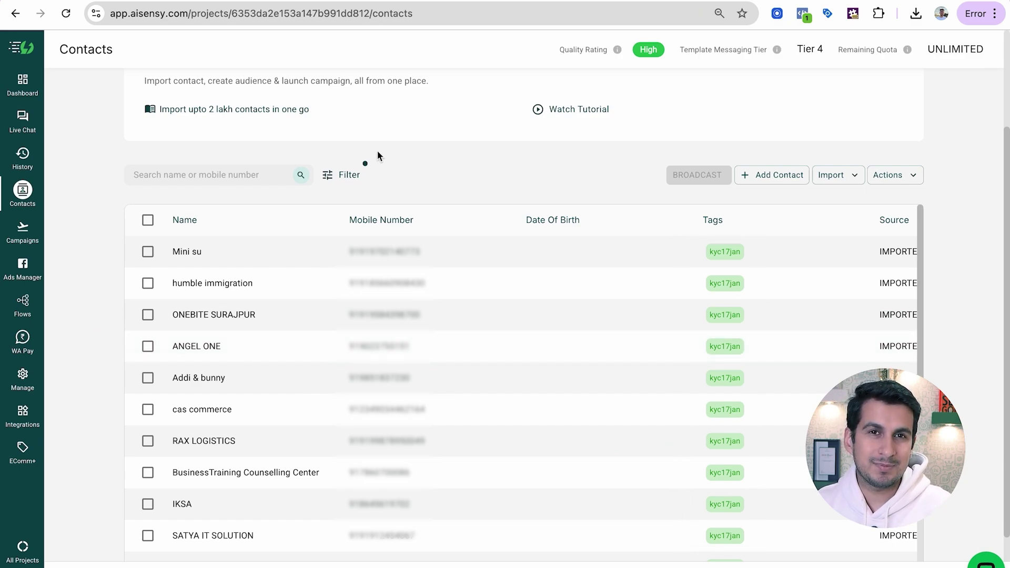
Add a second 'and' condition, Status is Completed, and apply the combined filter
left_click(345, 175)
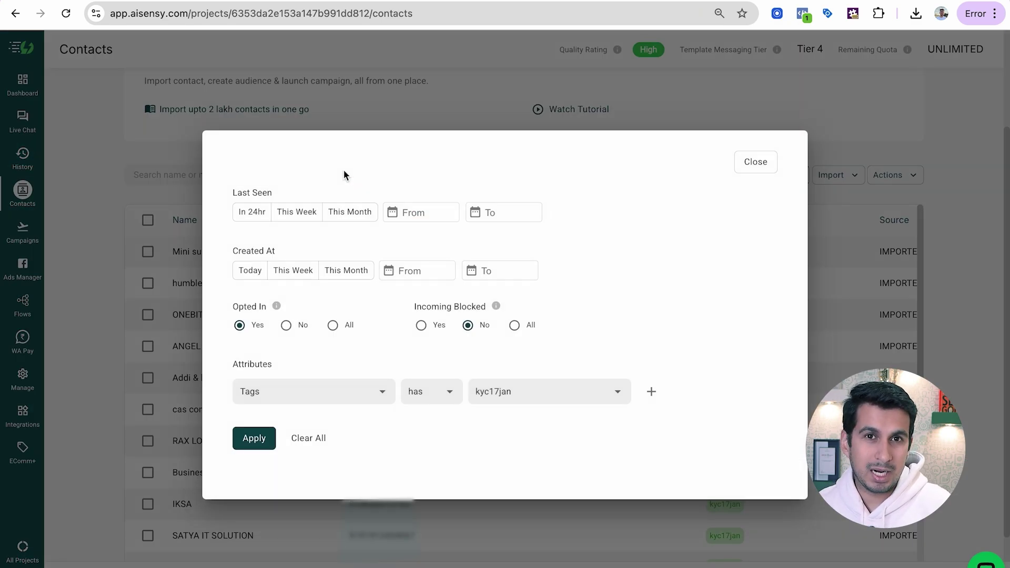
left_click(651, 391)
left_click(384, 413)
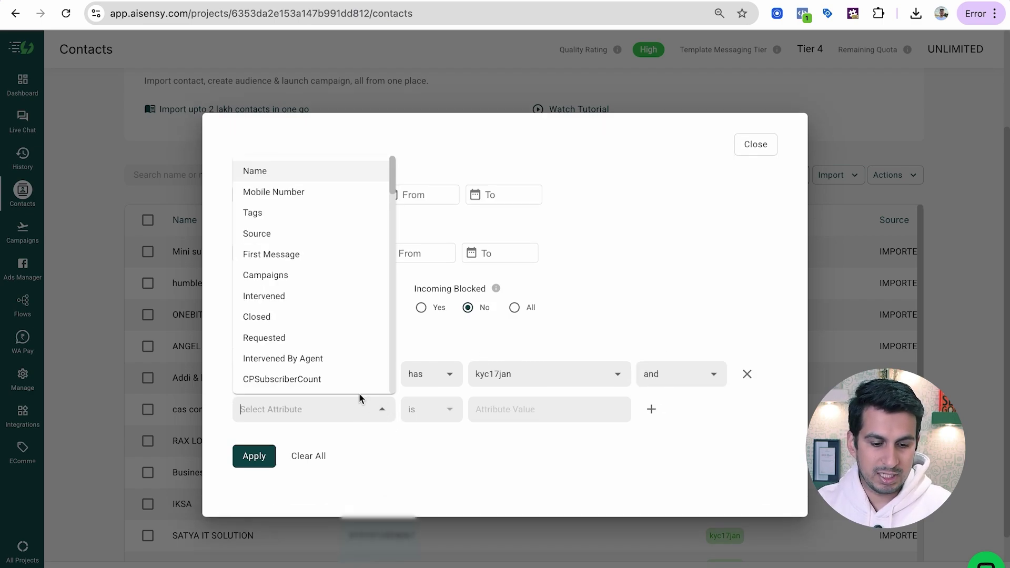
type("Stat")
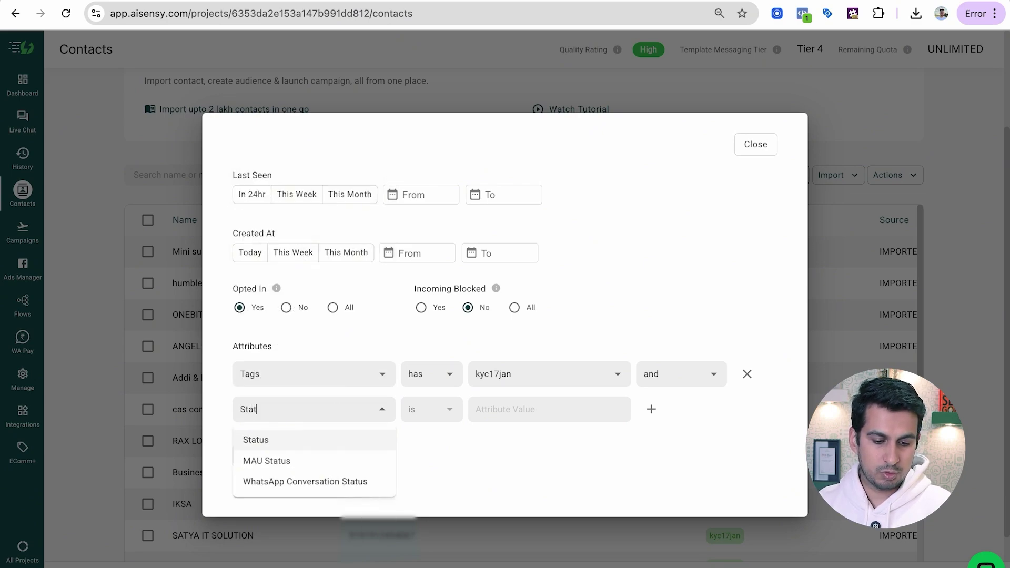
left_click(337, 447)
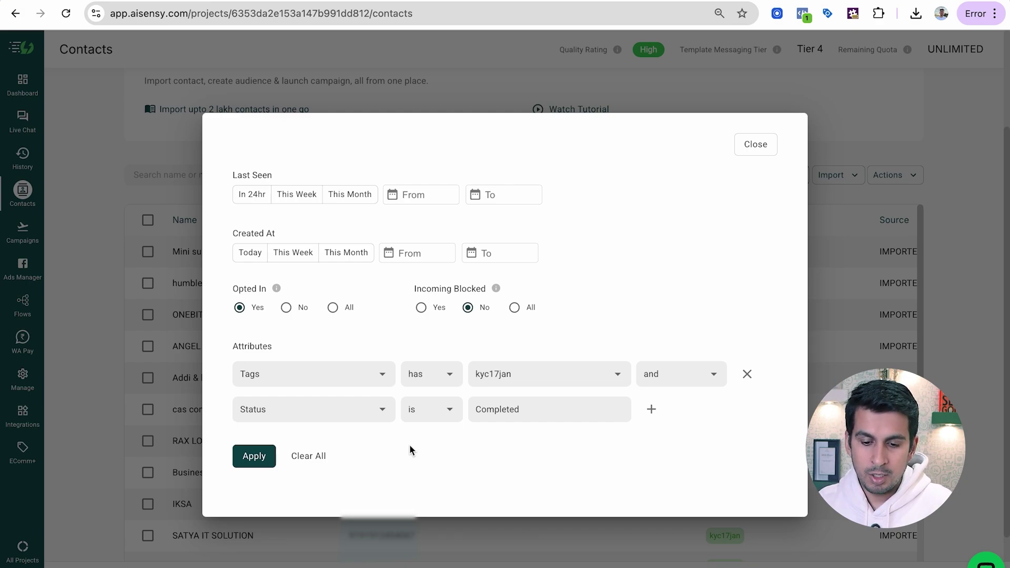
left_click(678, 372)
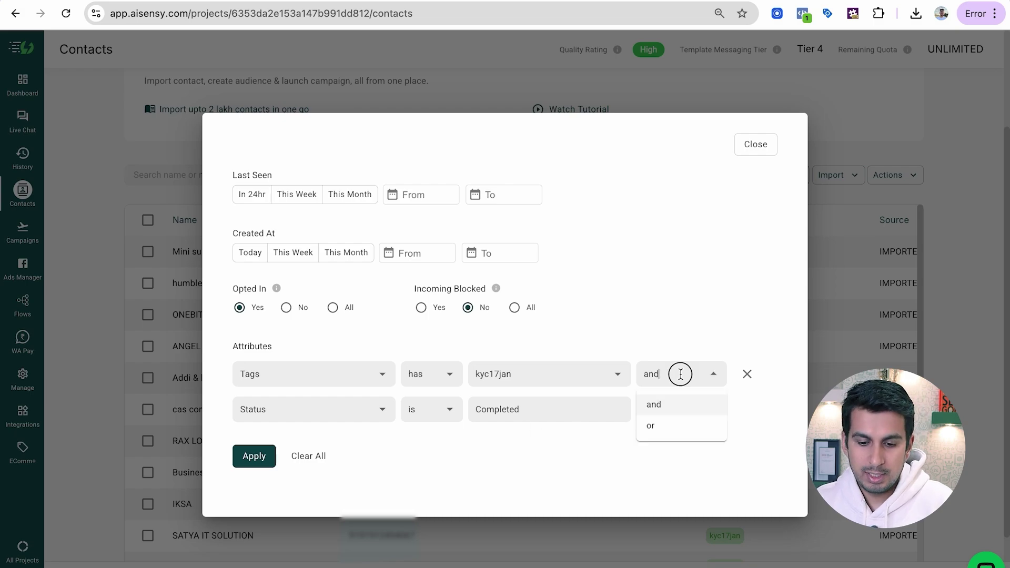
left_click(747, 421)
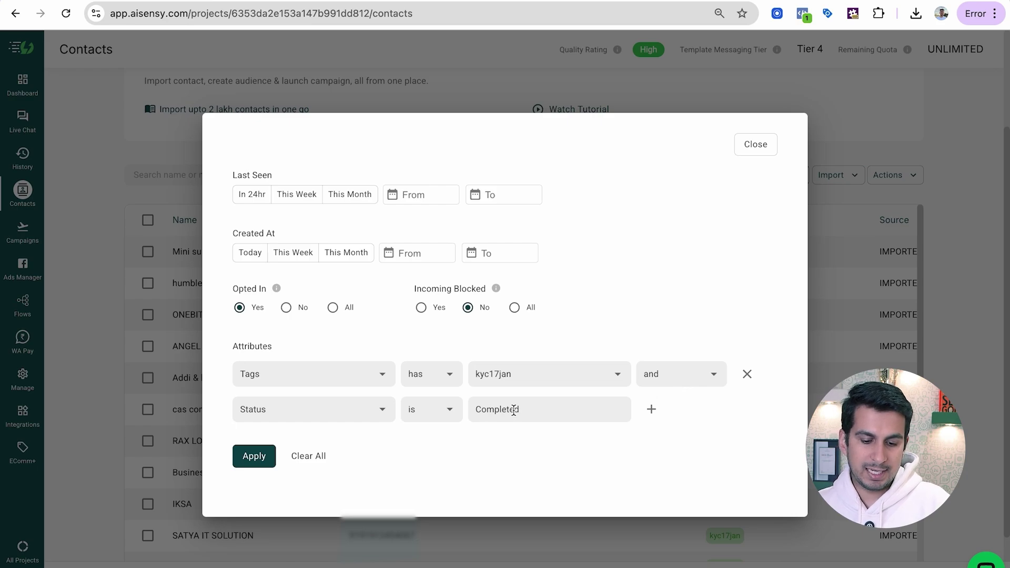
left_click(256, 470)
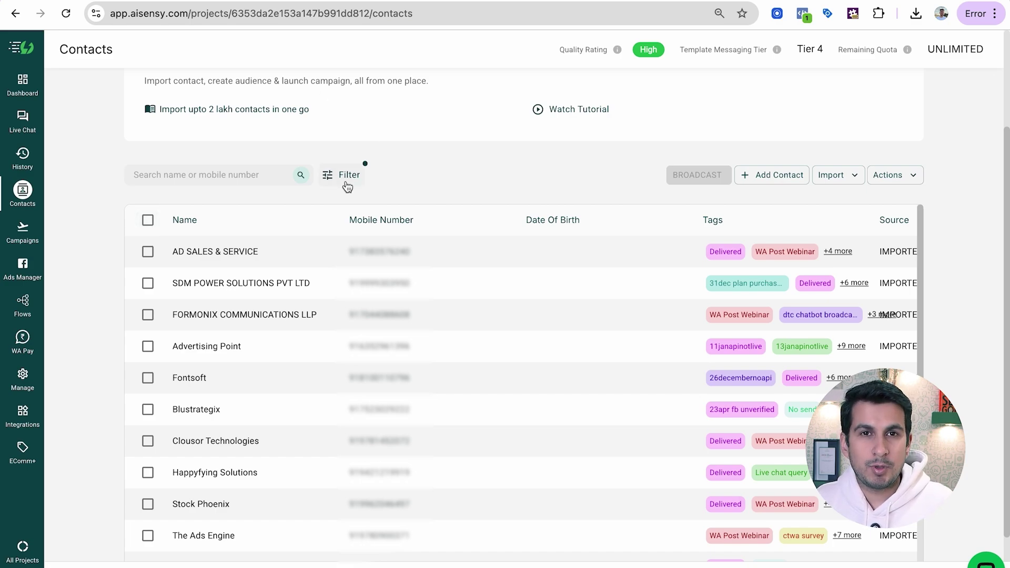
Try a third filter condition, Intervened set to Yes, then clear its value
left_click(345, 181)
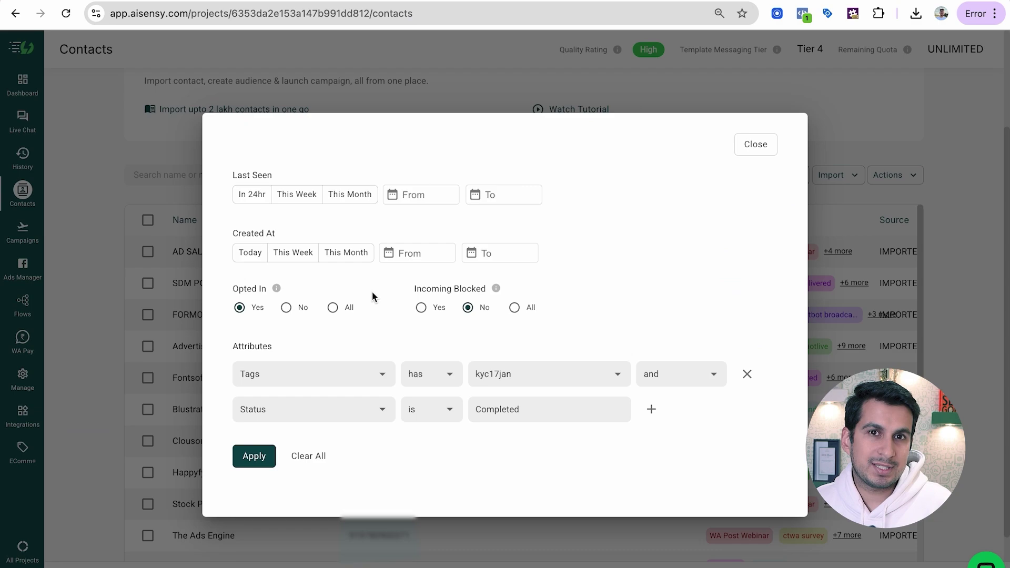
left_click(650, 409)
left_click(380, 427)
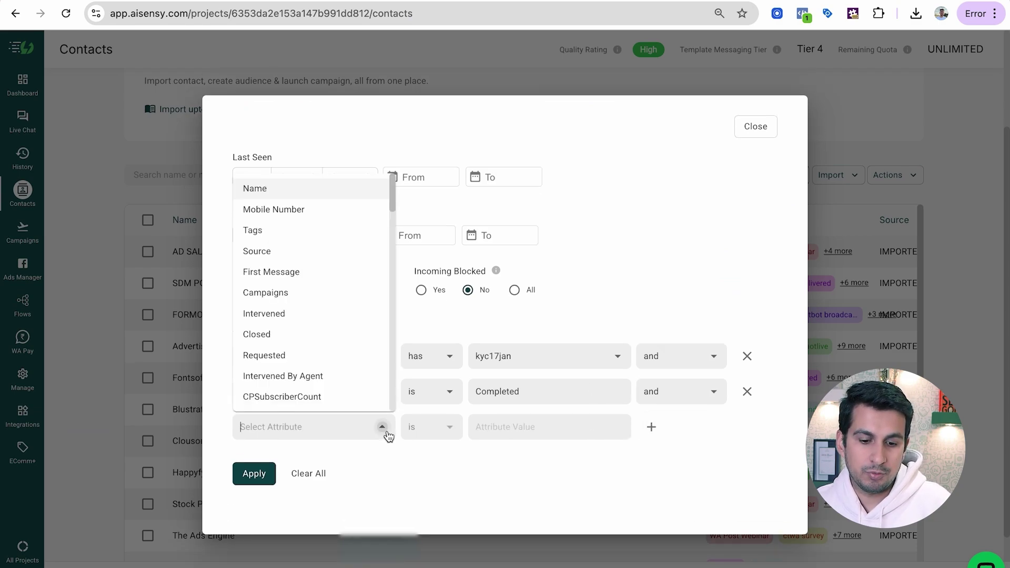
scroll(330, 292, "down", 1)
left_click(330, 292)
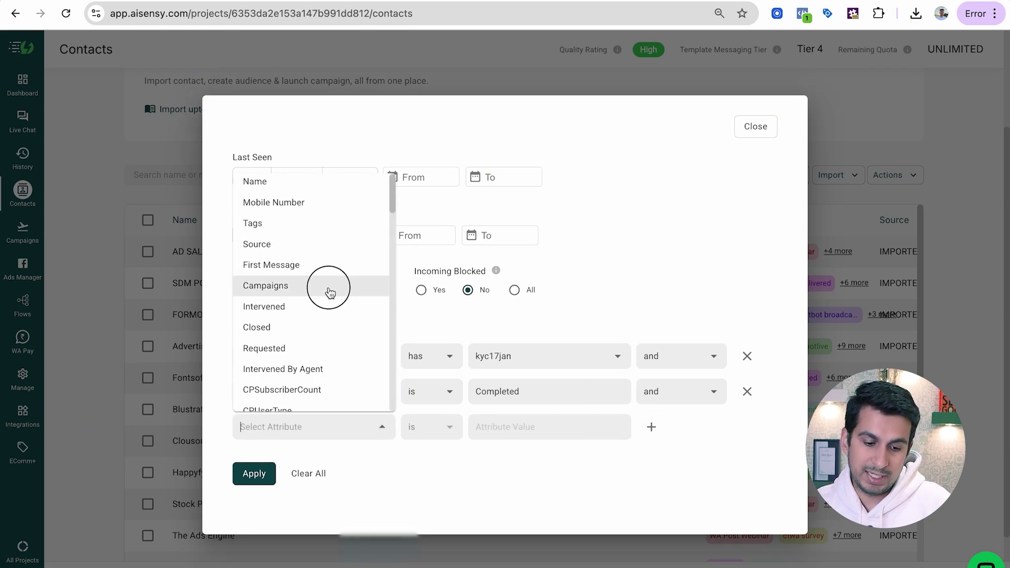
left_click(383, 425)
left_click(359, 326)
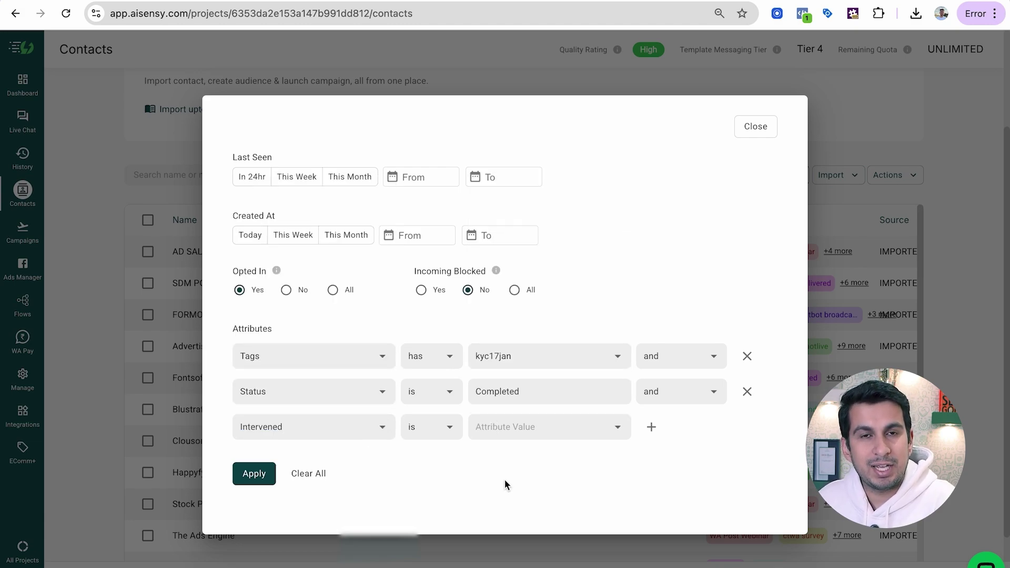
left_click(550, 433)
left_click(542, 453)
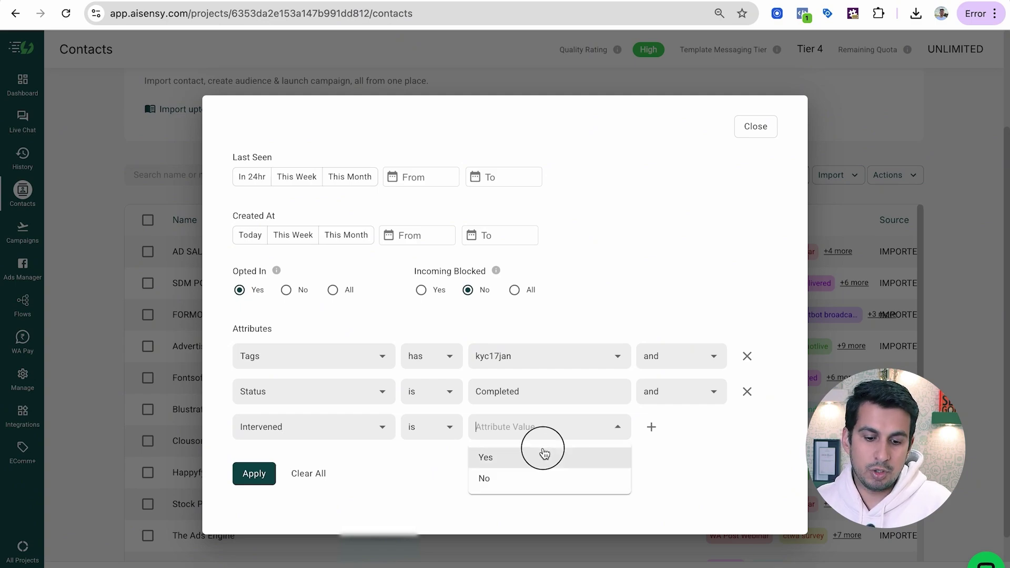
left_click(484, 428)
key("BackSpace")
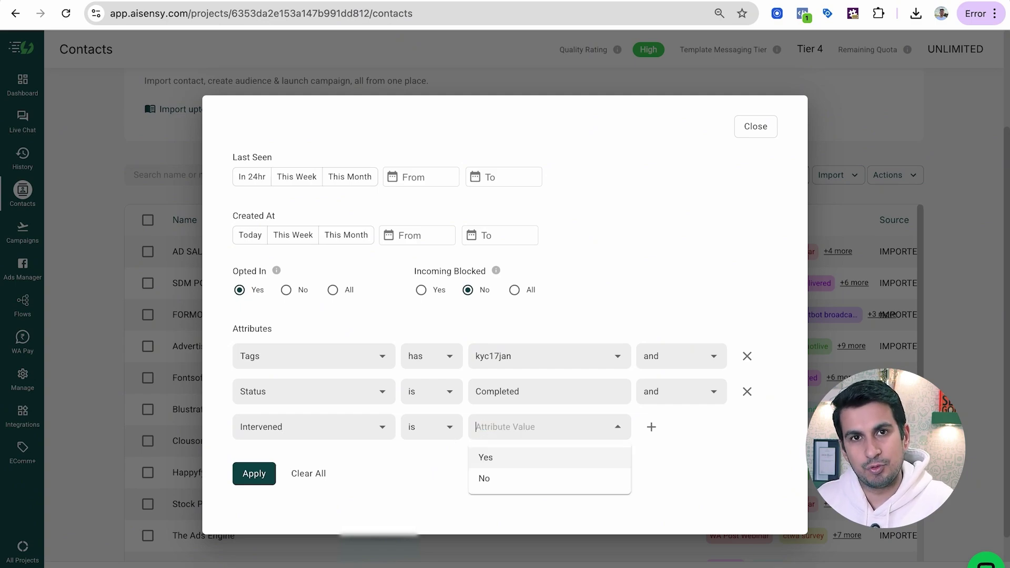
Clear all filters, rebuild Tags has kyc17jan with a second condition, and apply
left_click(307, 476)
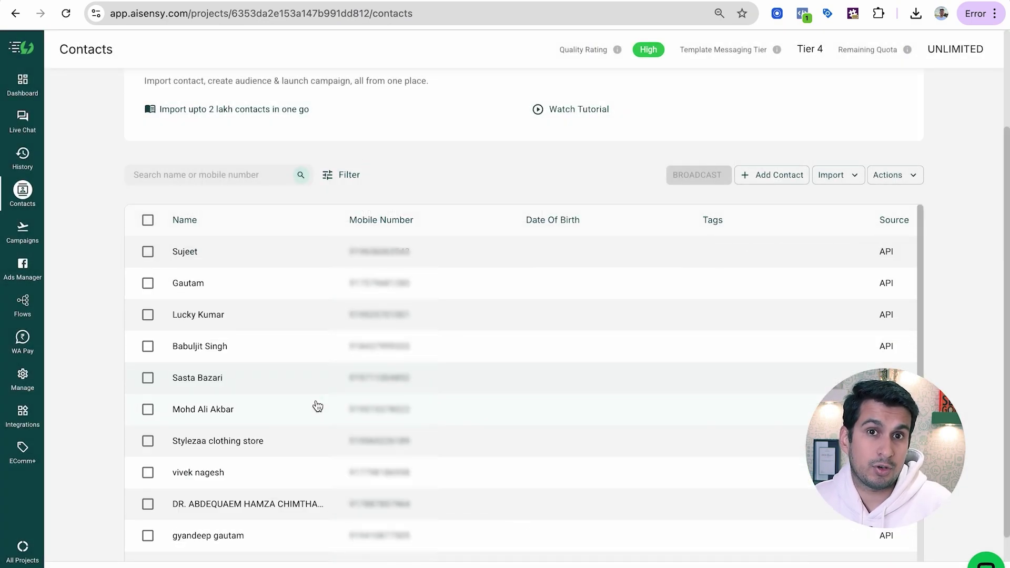
left_click(334, 175)
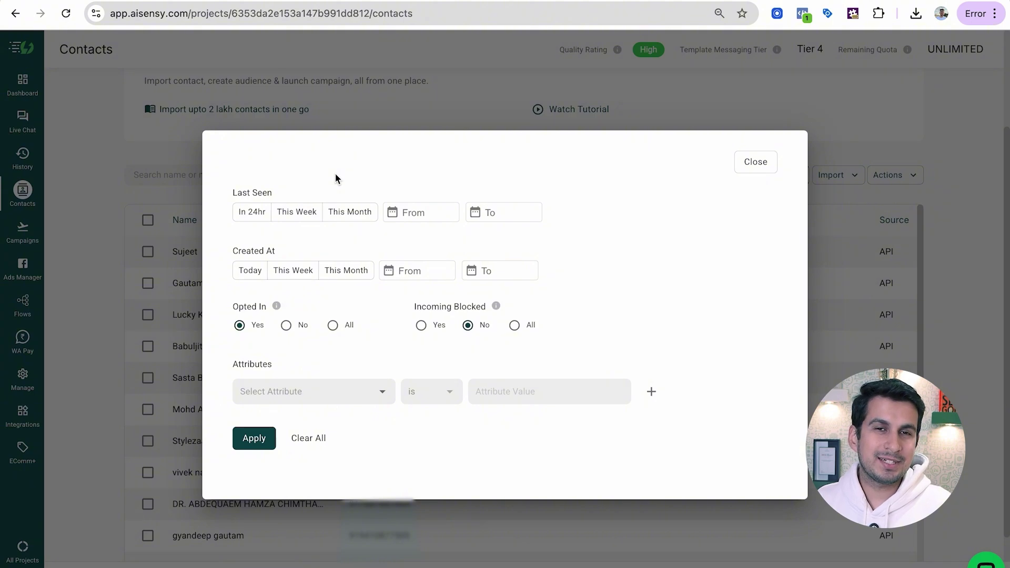
left_click(381, 390)
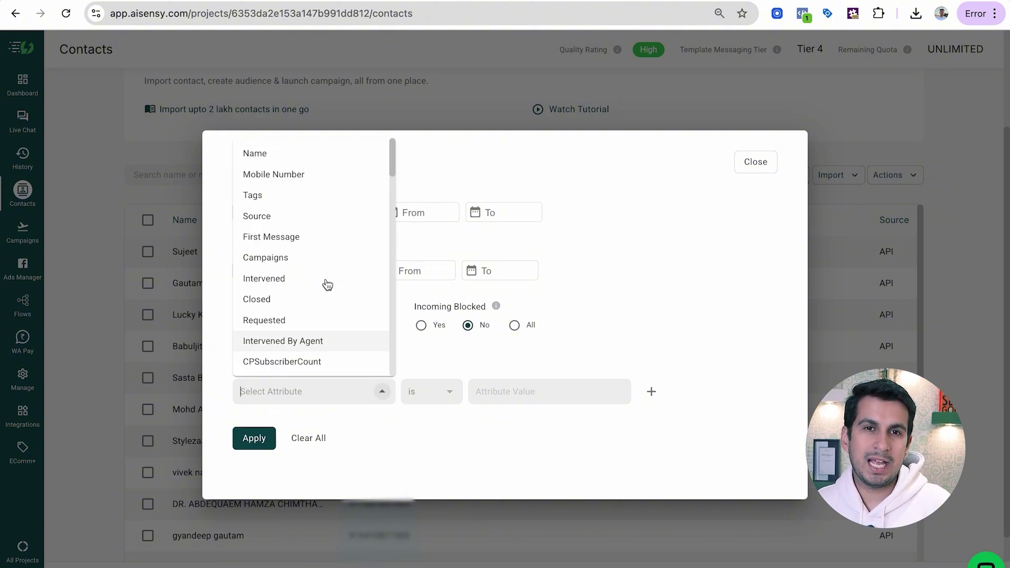
left_click(314, 196)
left_click(507, 389)
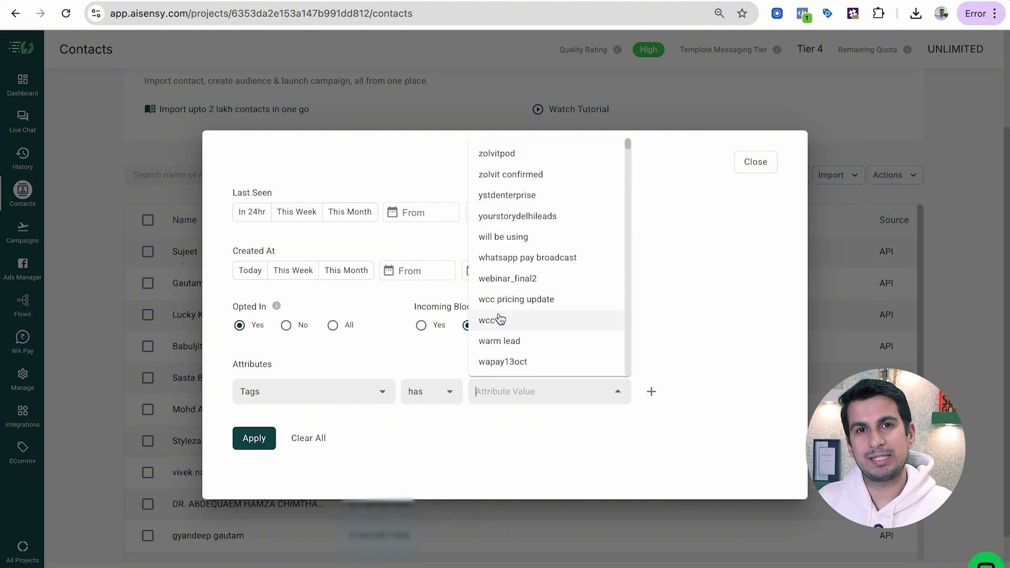
type("kyc")
left_click(493, 421)
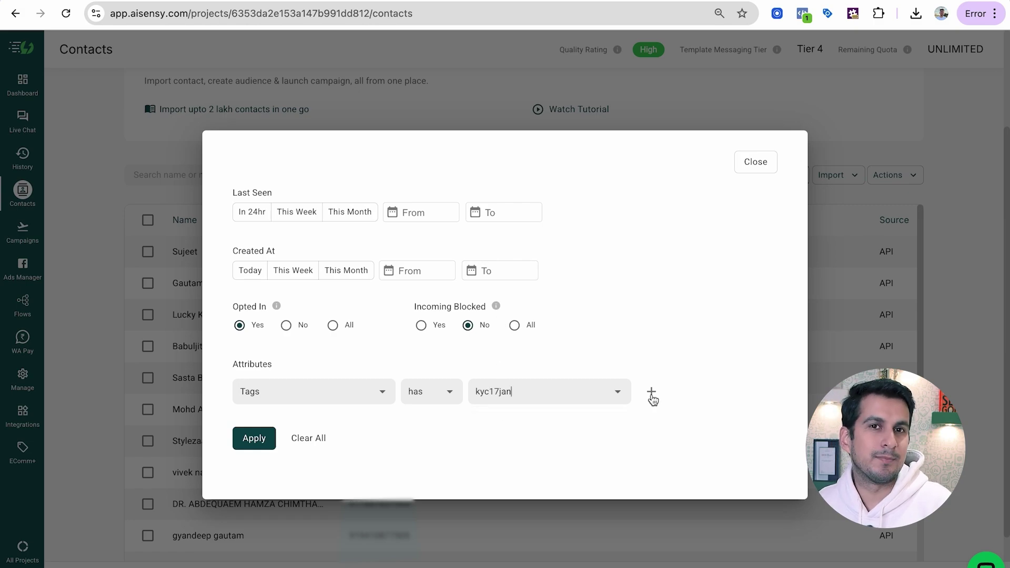
left_click(650, 392)
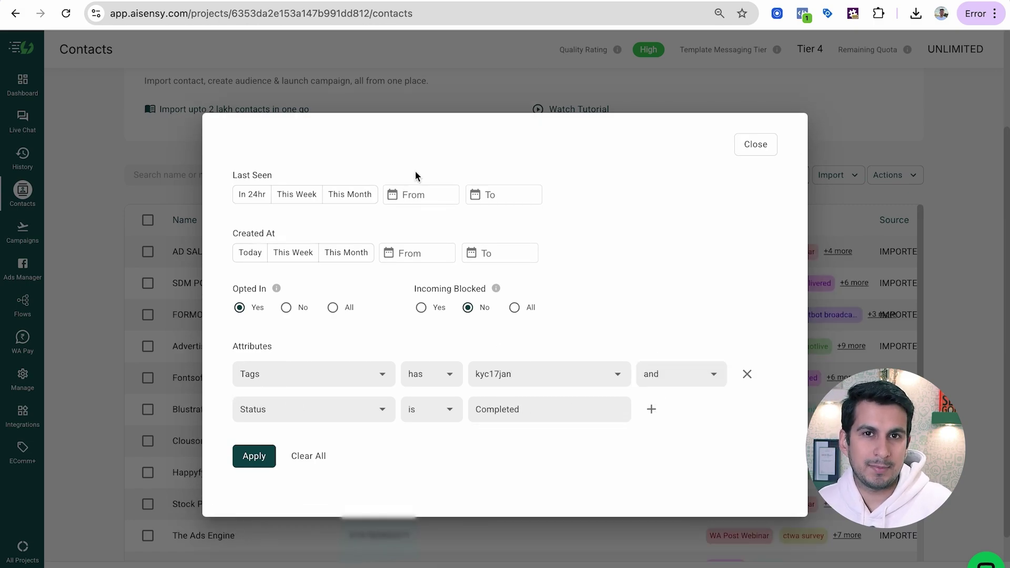
left_click(254, 456)
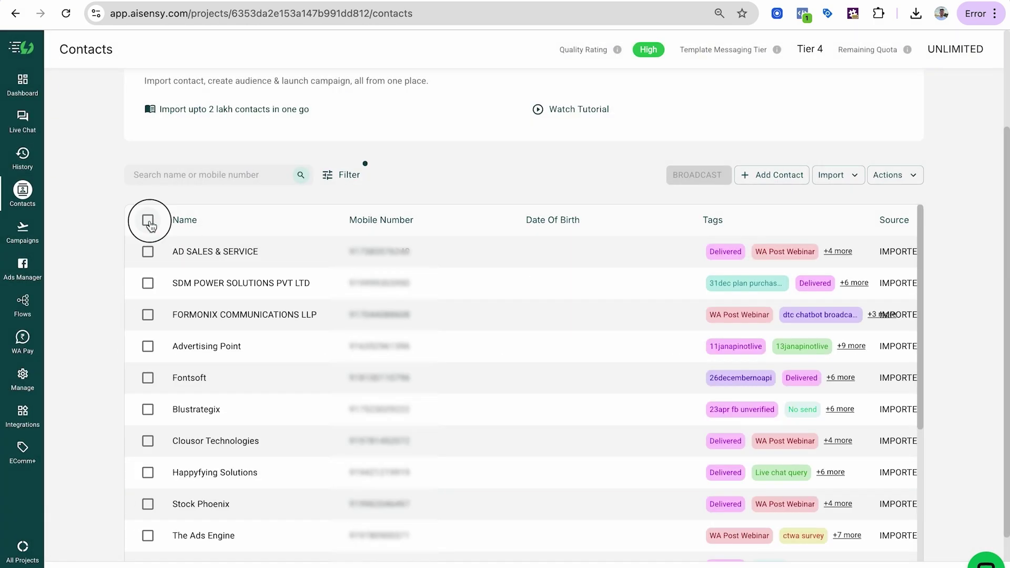
Select all 150 filtered contacts and start a broadcast to them
left_click(148, 219)
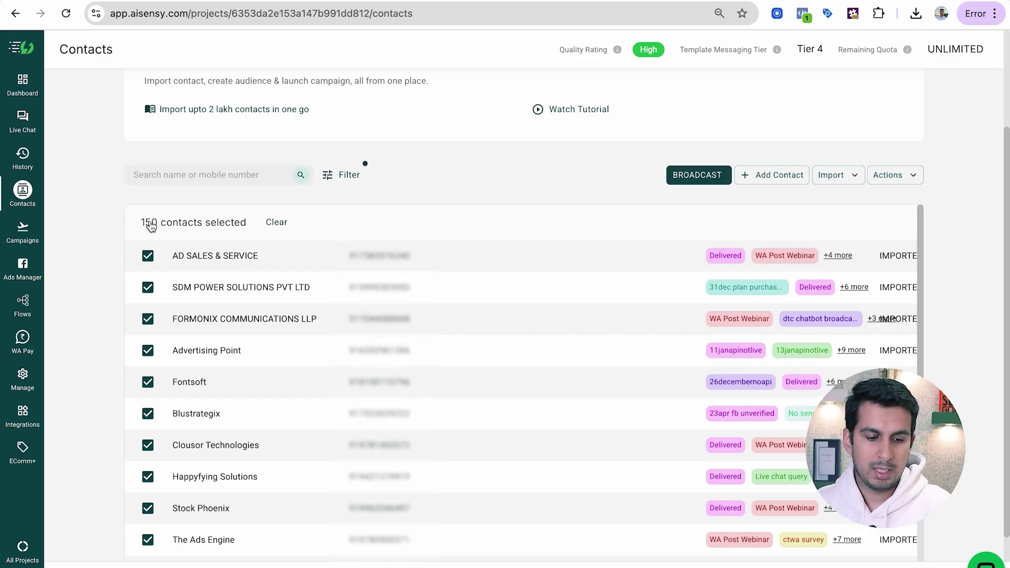
left_click(693, 176)
scroll(526, 291, "down", 2)
scroll(526, 291, "up", 2)
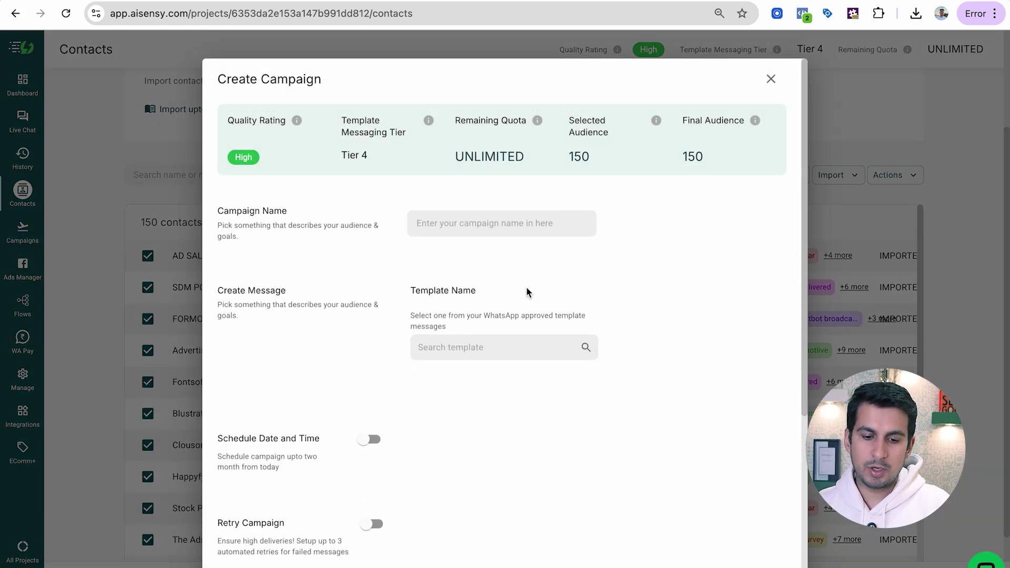
Enter 'Kyc Completed Campaign' as the campaign name
left_click(502, 226)
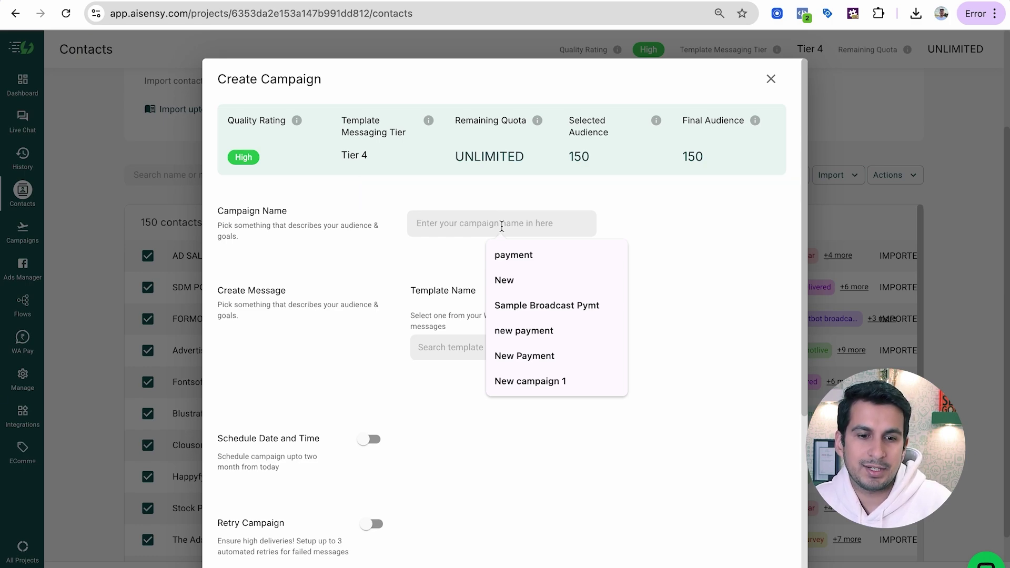
type("New")
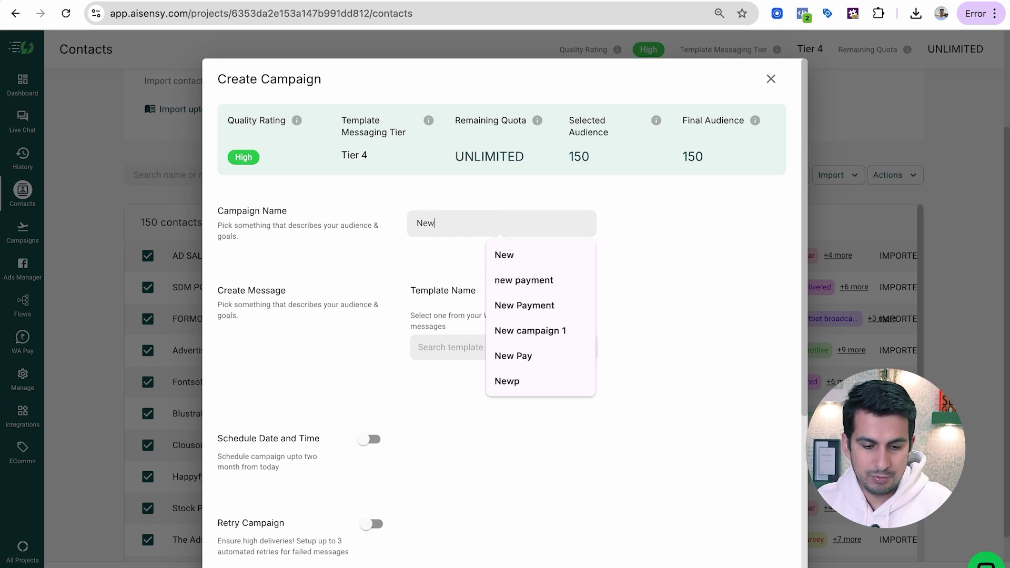
key("BackSpace")
key("BackSpace")
key("BackSpace")
type("Kyc Compl")
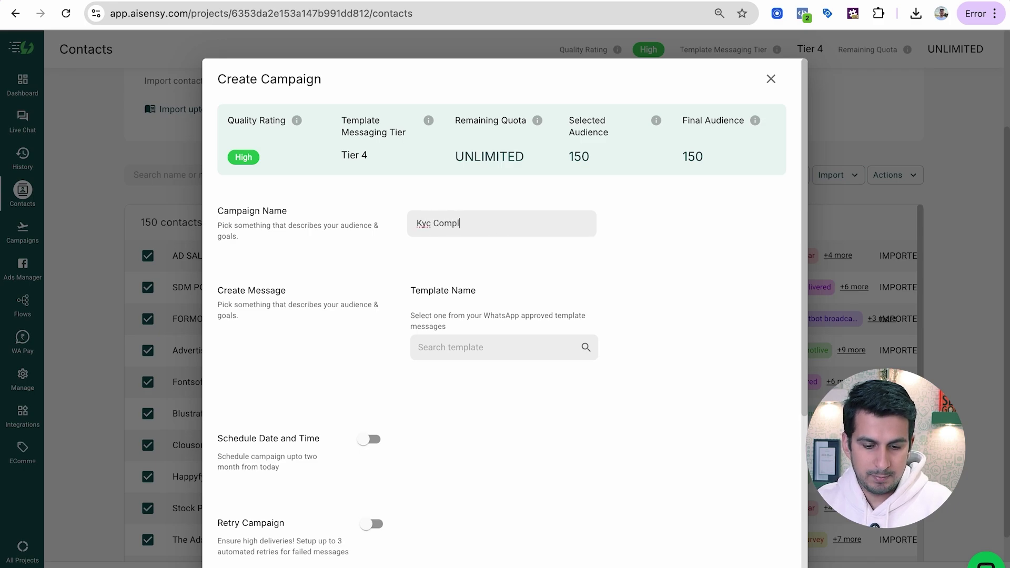
type("eted Camapign")
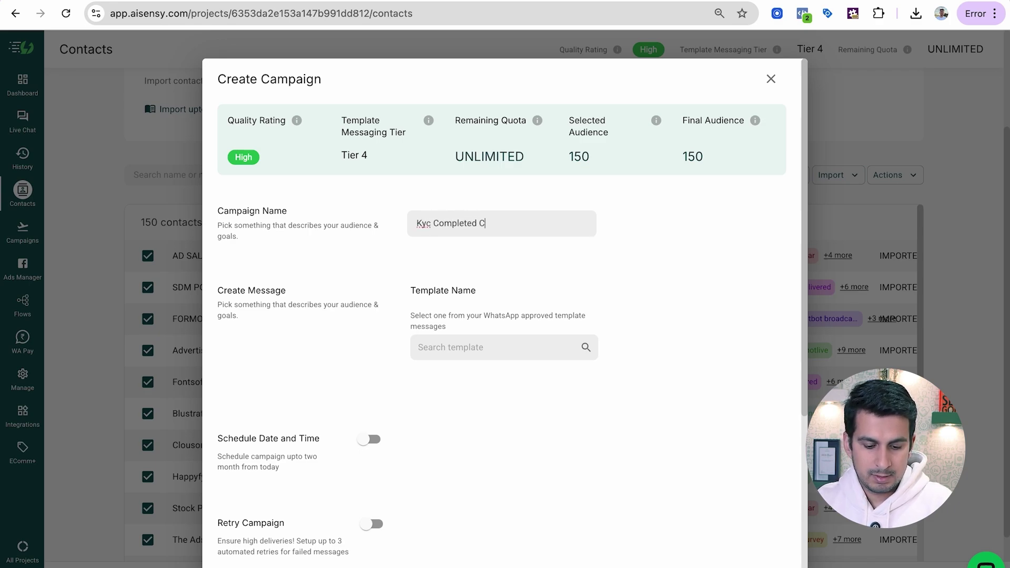
key("BackSpace")
key("BackSpace")
key("BackSpace")
key("BackSpace")
key("BackSpace")
type("paign")
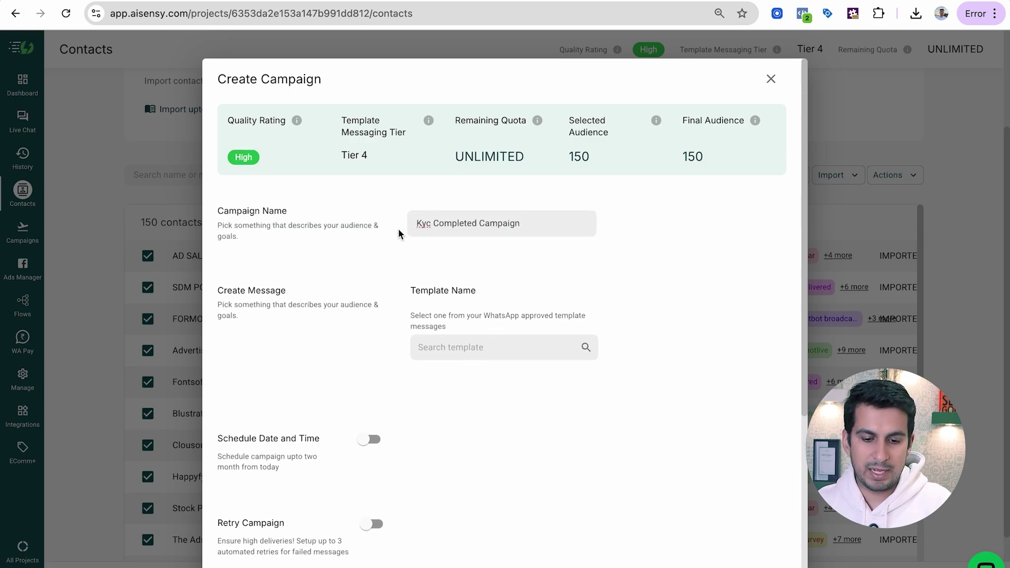
Search templates for 'kyc', choose kycverification_broadcast, and review its KYC verification preview
left_click(462, 345)
scroll(487, 305, "down", 3)
scroll(493, 300, "down", 5)
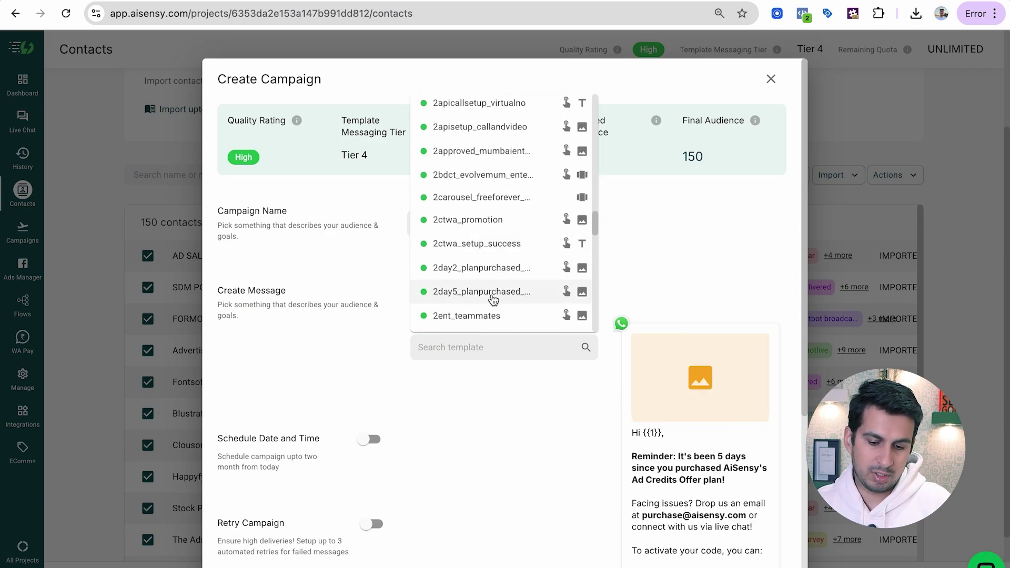
type("kyc")
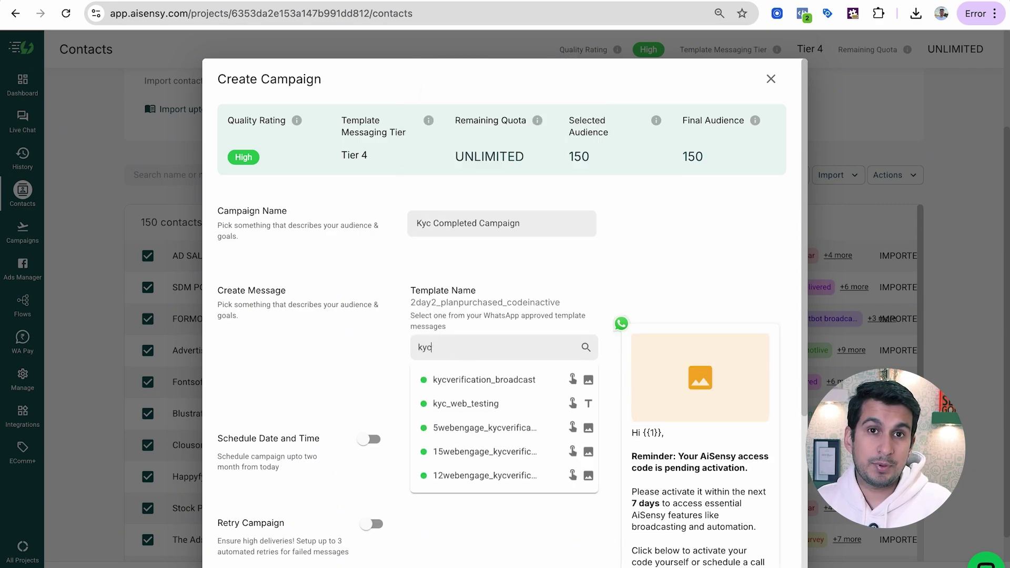
left_click(468, 381)
scroll(523, 421, "down", 3)
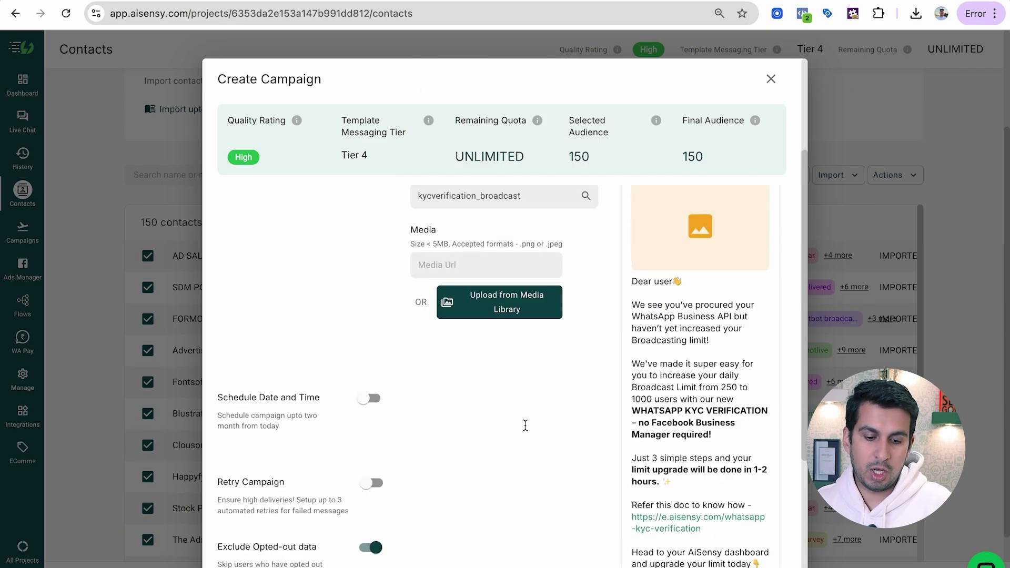
scroll(524, 424, "down", 2)
scroll(525, 424, "up", 5)
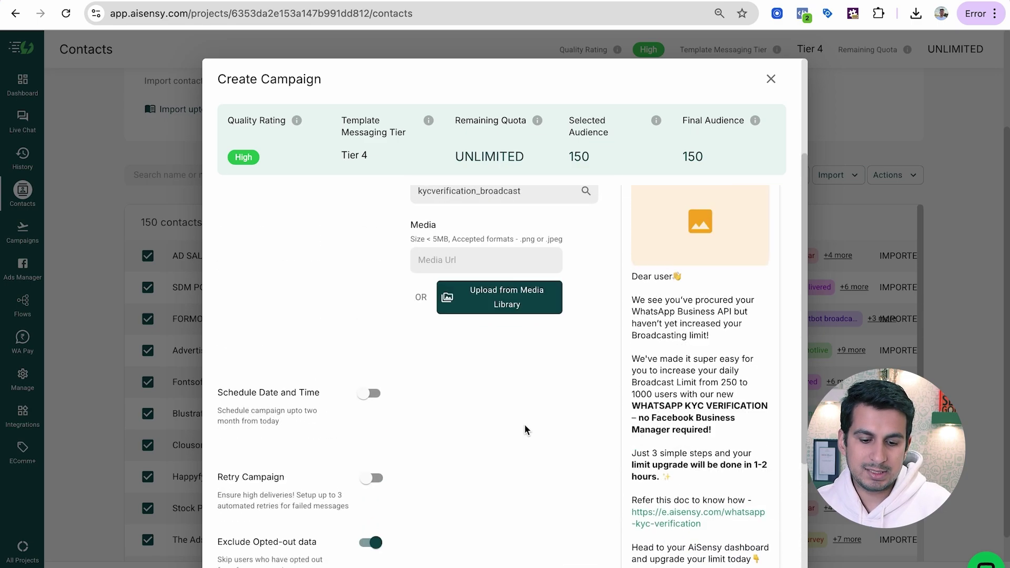
scroll(529, 399, "down", 2)
scroll(605, 418, "down", 3)
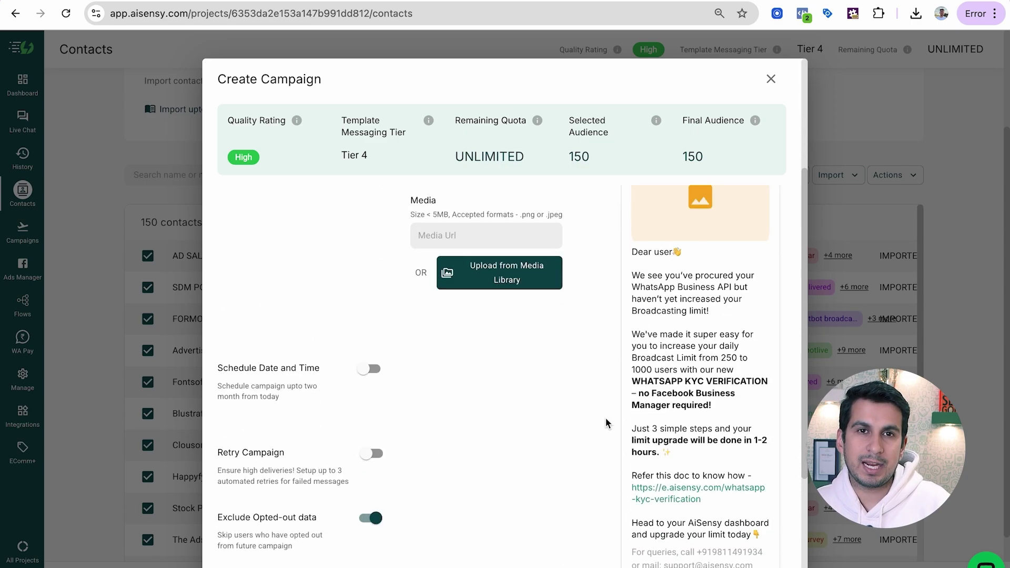
scroll(605, 418, "up", 5)
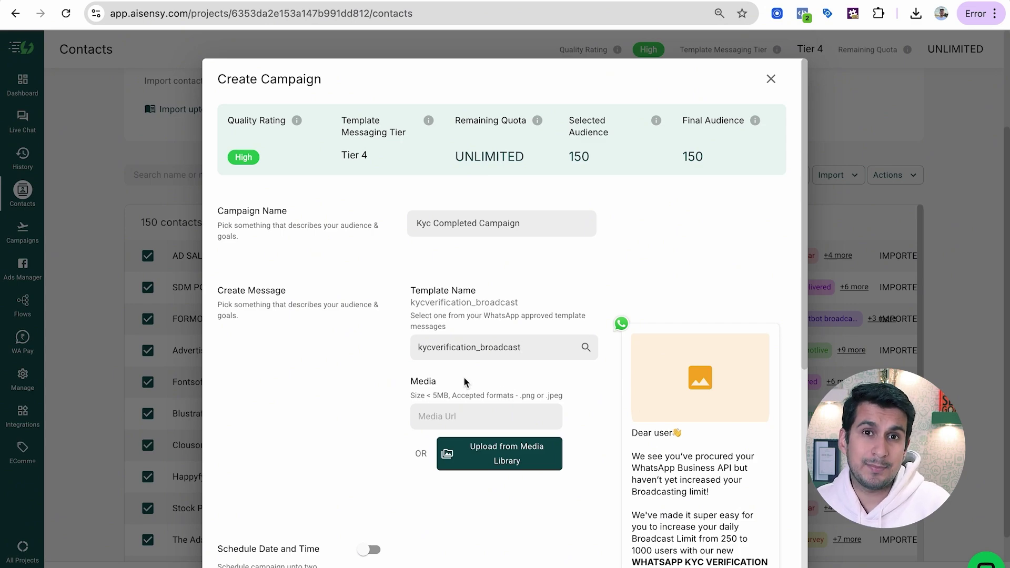
Attach a WhatsApp Business API image from the media library as the campaign message's media
left_click(477, 455)
scroll(422, 431, "down", 5)
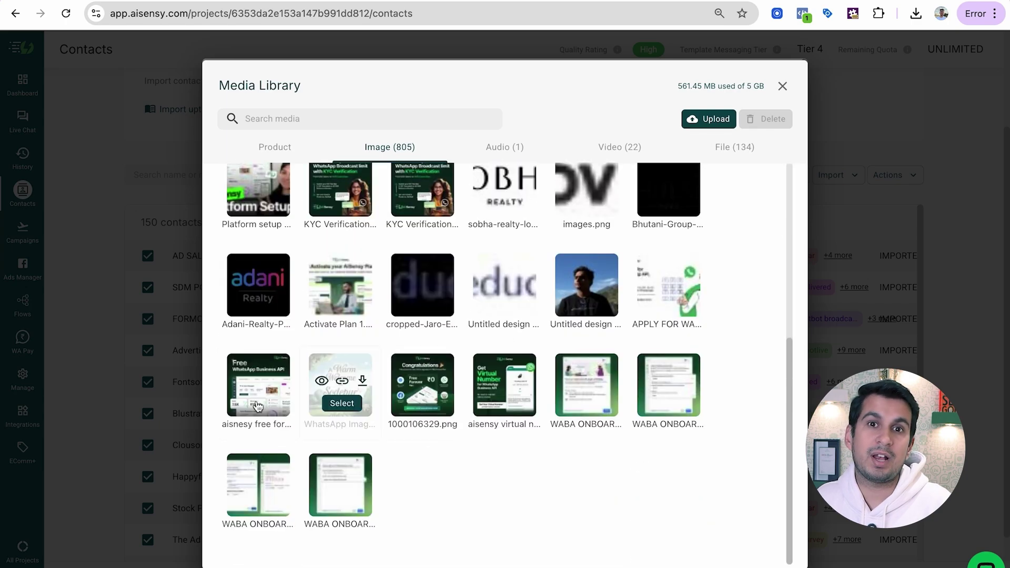
left_click(251, 408)
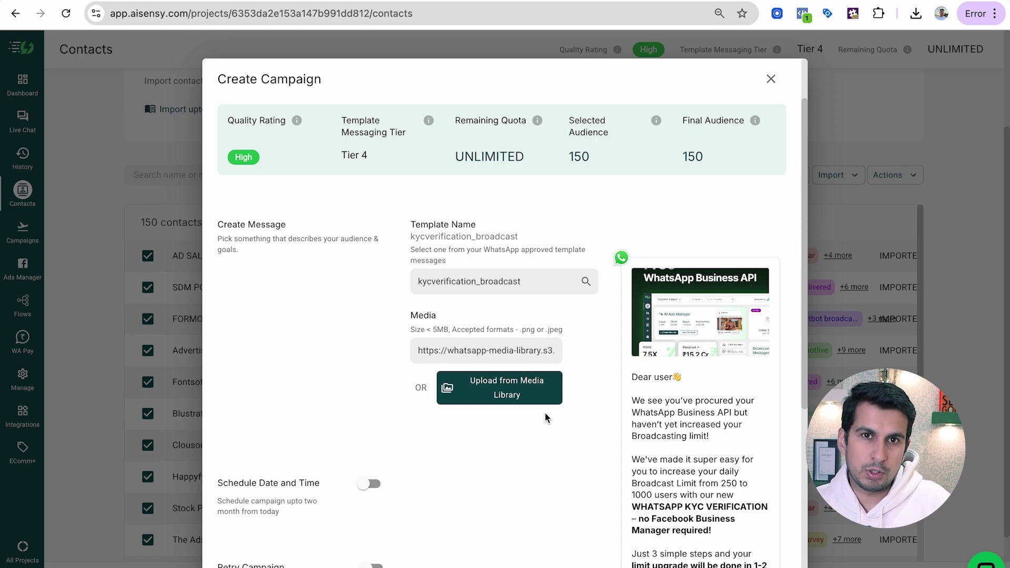
Leave scheduling off and enable Retry Campaign, with Retry #1 at 12 hours 0 minutes
scroll(541, 416, "down", 4)
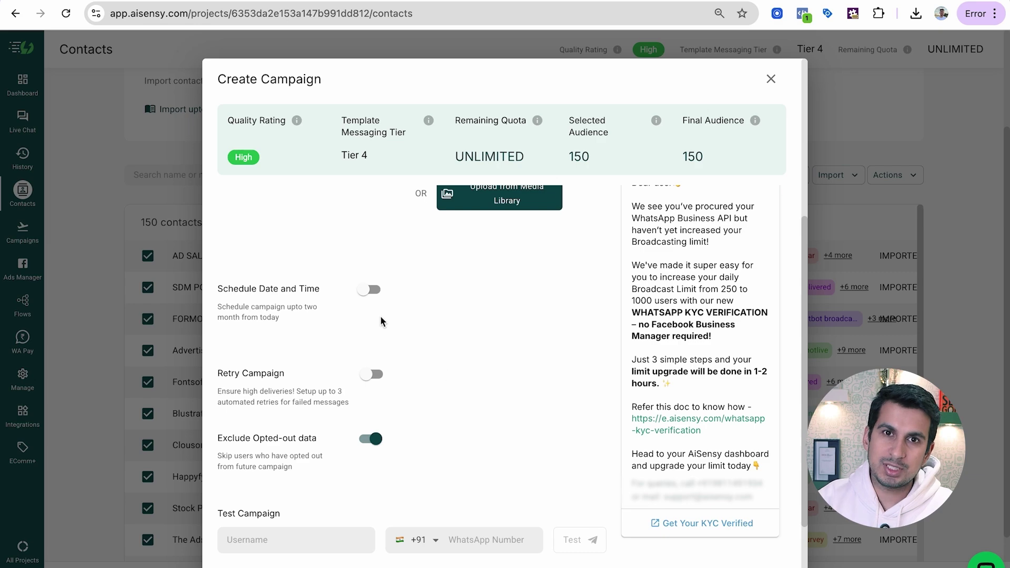
left_click(372, 291)
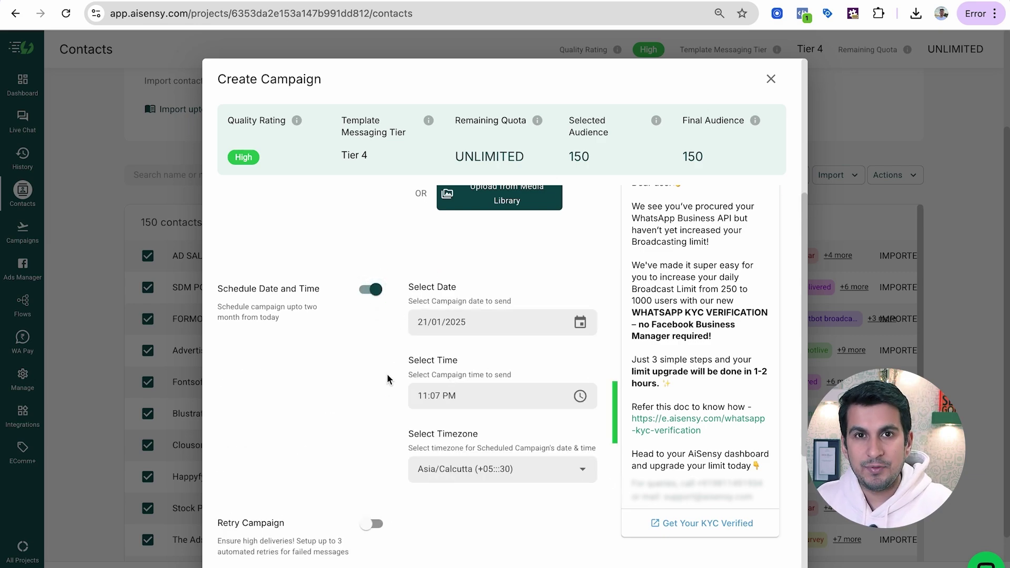
scroll(386, 373, "down", 1)
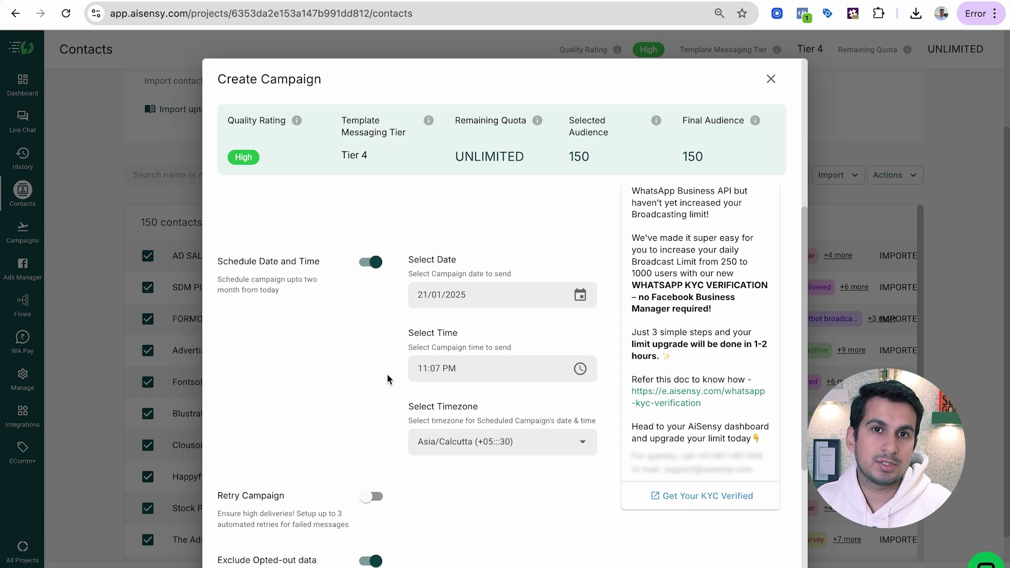
scroll(387, 373, "down", 2)
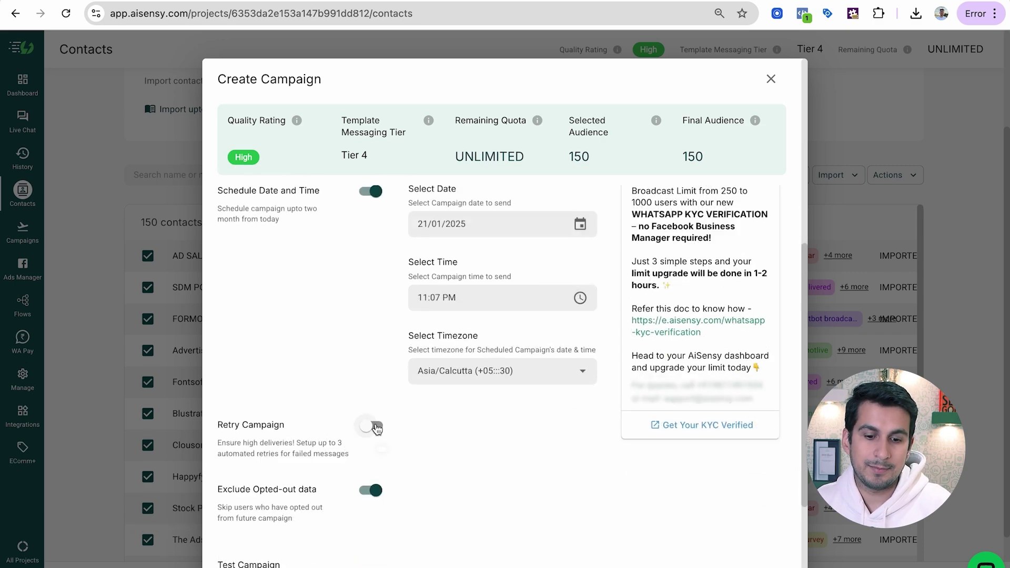
left_click(370, 199)
left_click(371, 303)
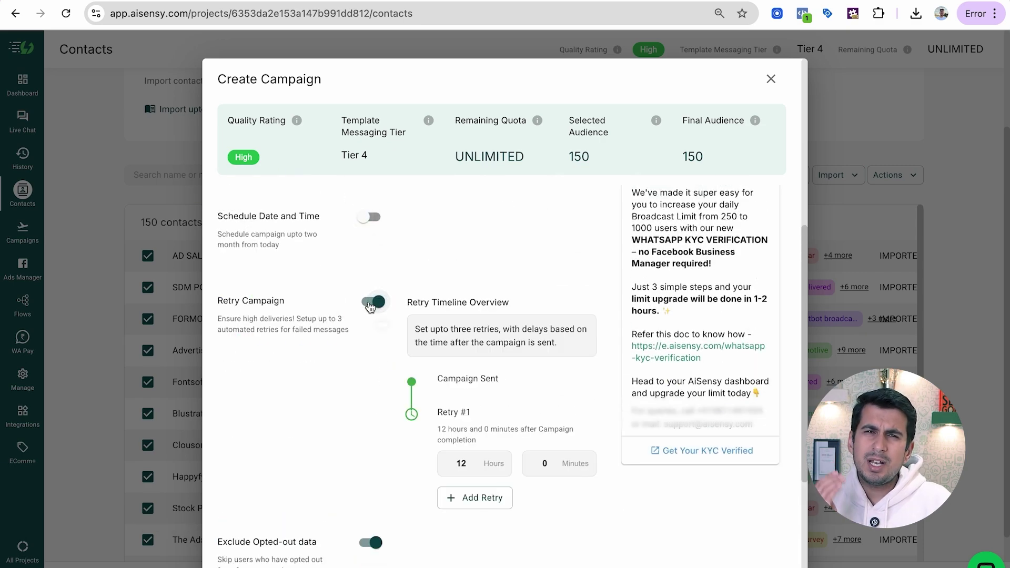
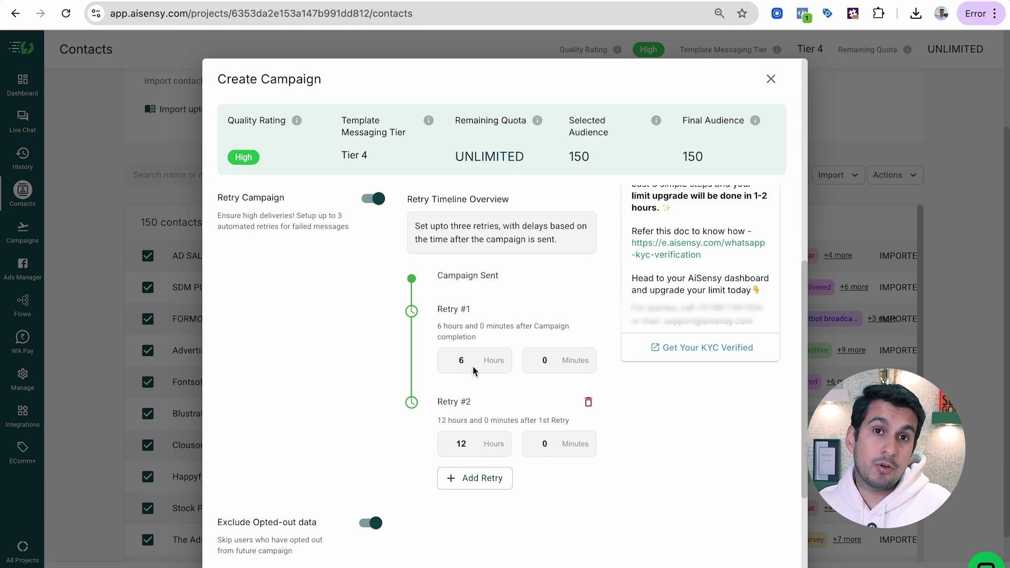
Add Retry #3, scheduled 23 hours 59 minutes after the second retry
scroll(473, 372, "down", 1)
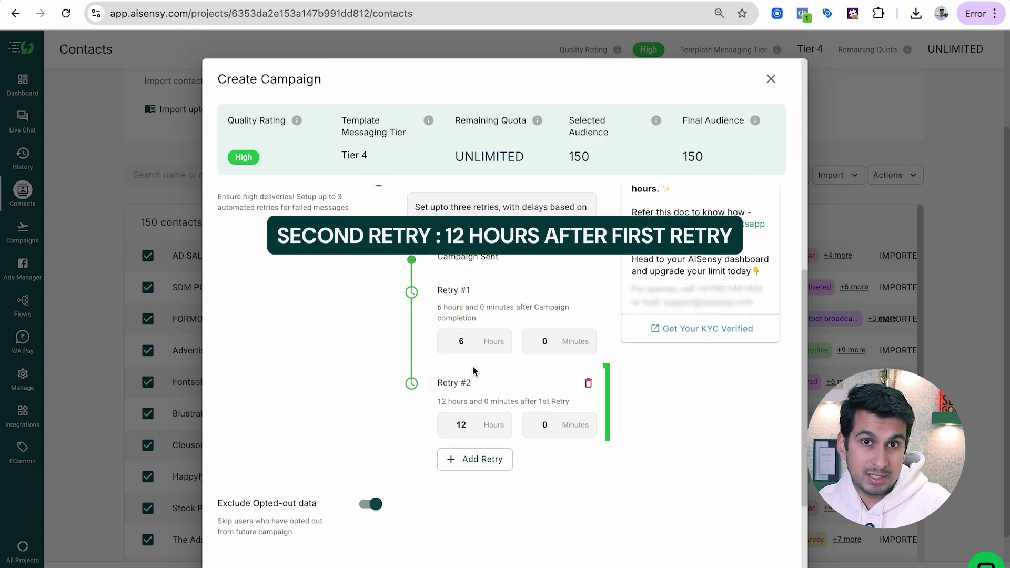
scroll(472, 371, "down", 1)
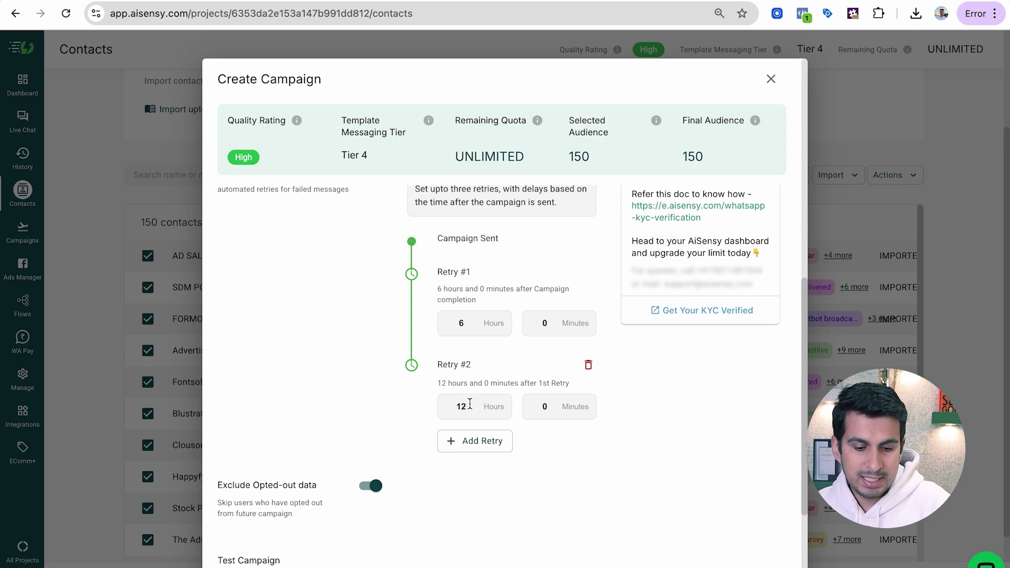
left_click(472, 446)
left_click(466, 494)
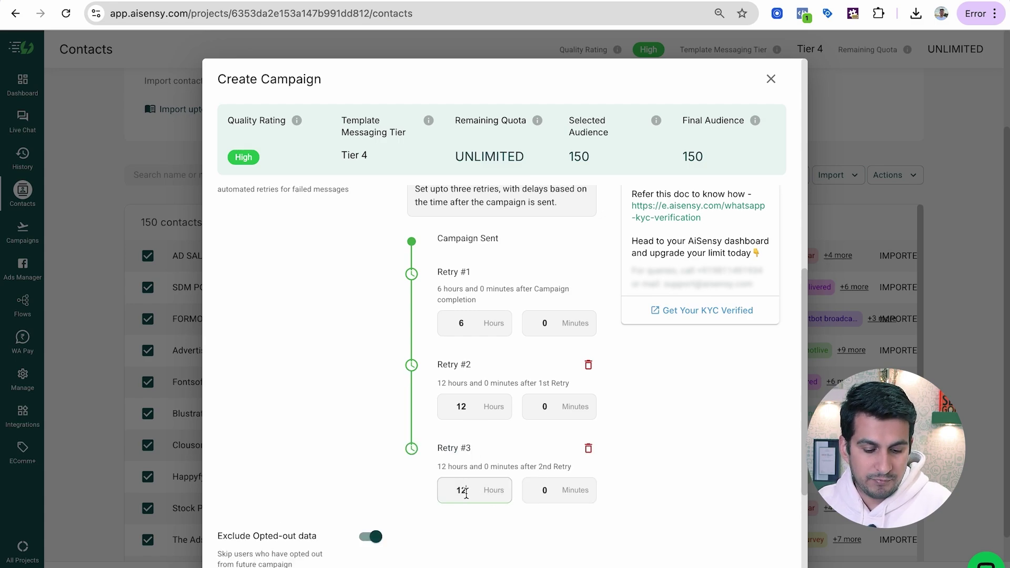
key("BackSpace")
key("BackSpace")
type("24")
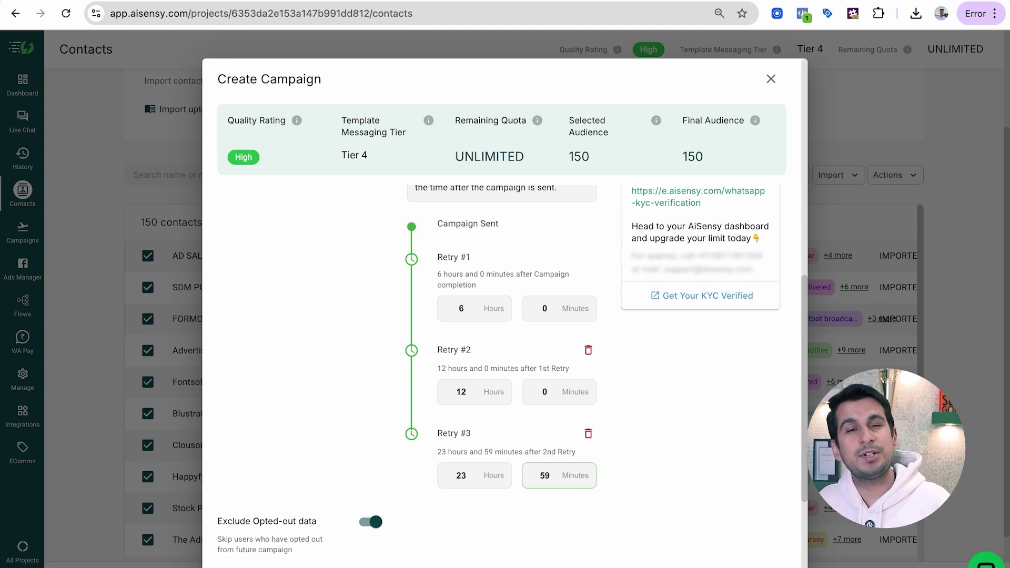
scroll(522, 538, "down", 3)
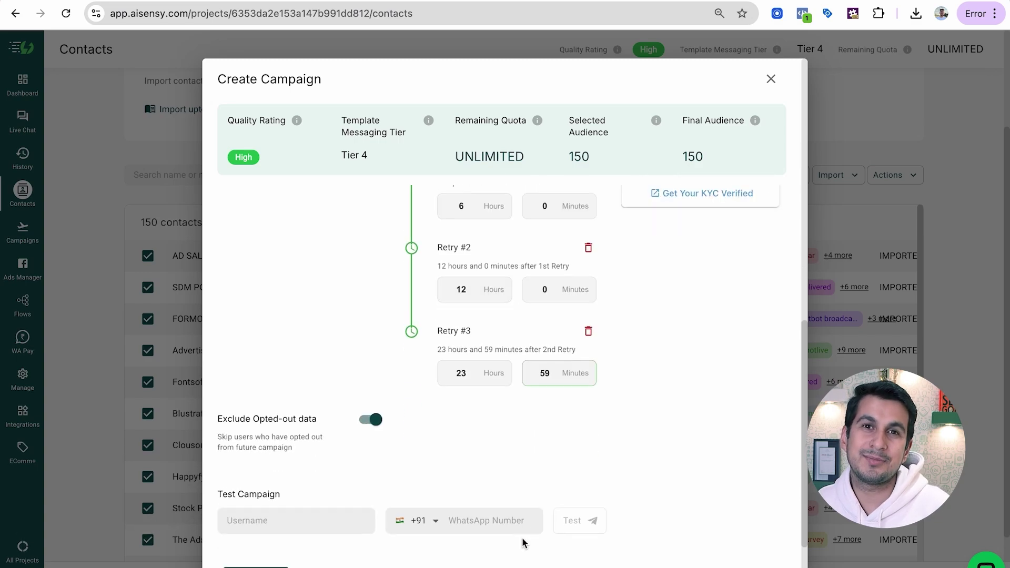
Send a test to one contact's name and WhatsApp number, then open the sent campaign
left_click(332, 475)
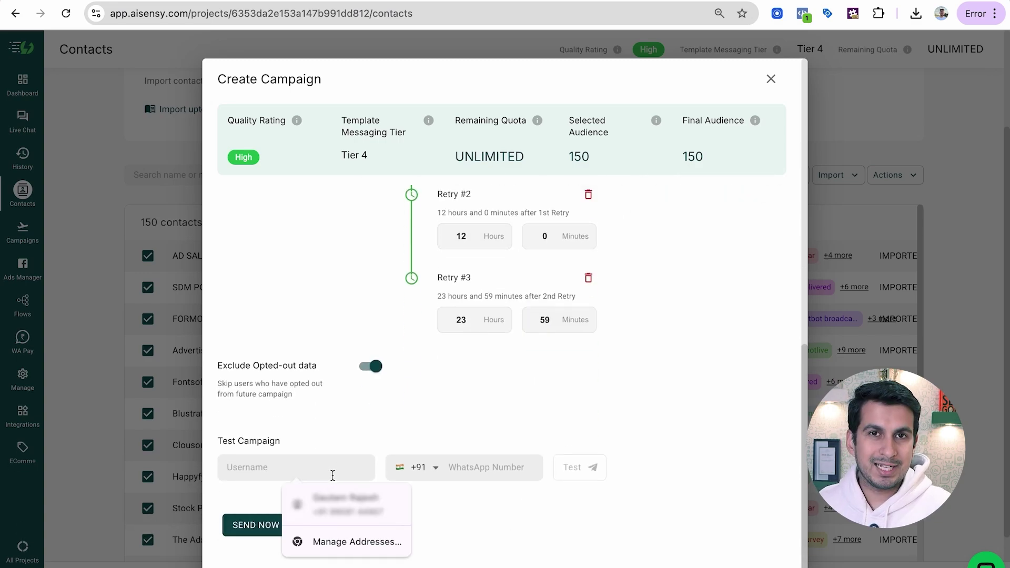
type("Gautam")
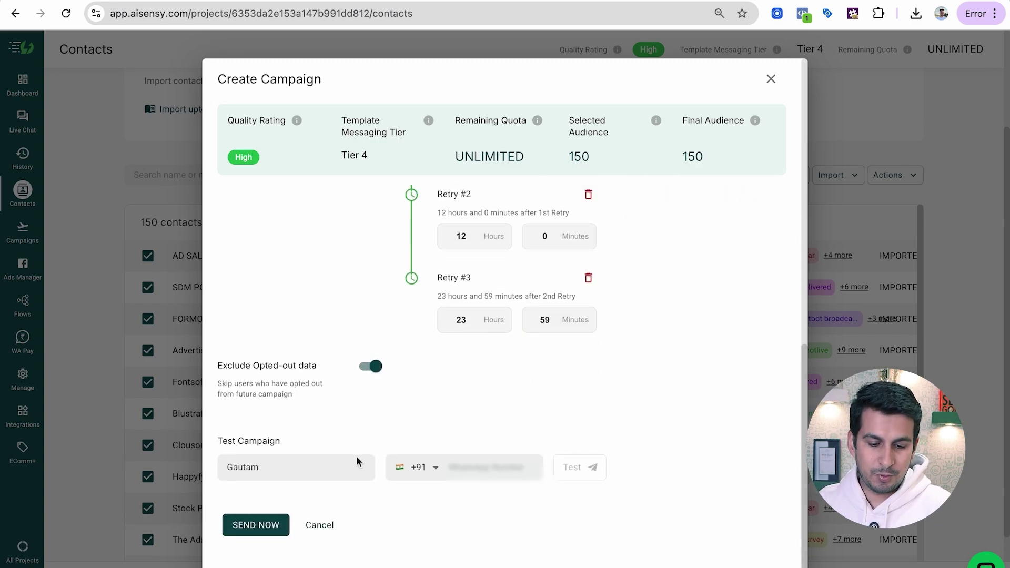
left_click(470, 468)
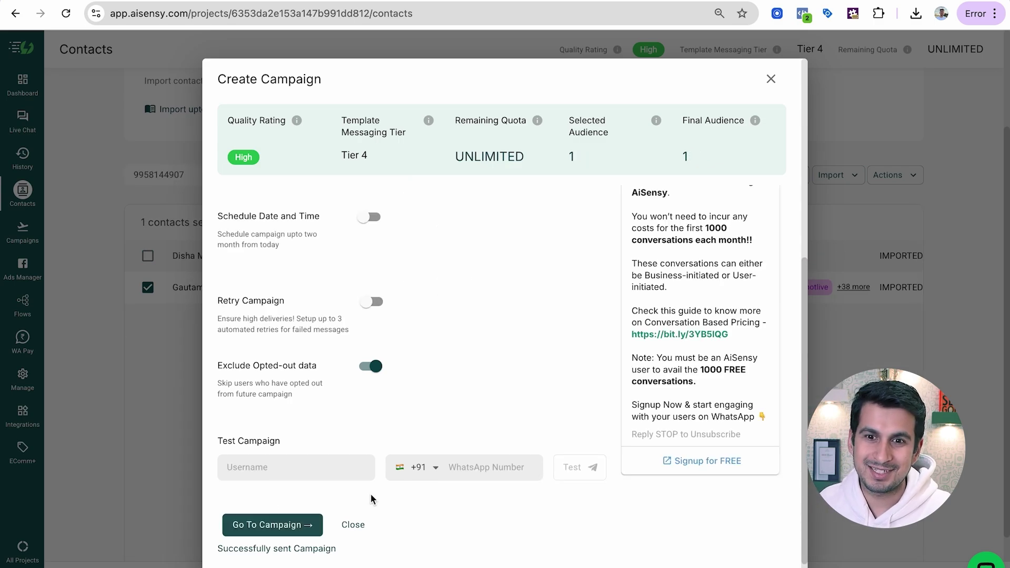
scroll(292, 492, "down", 1)
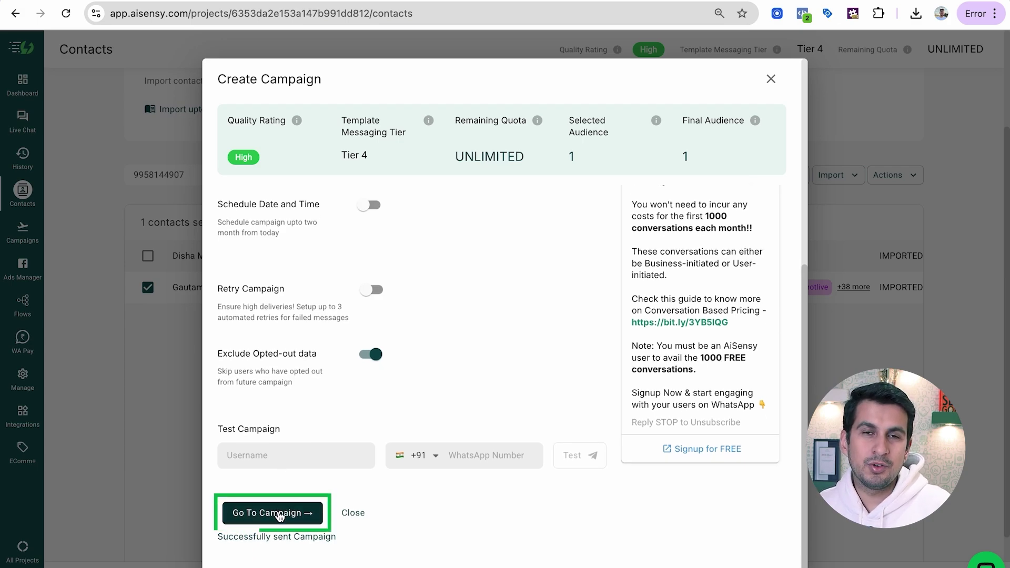
left_click(271, 521)
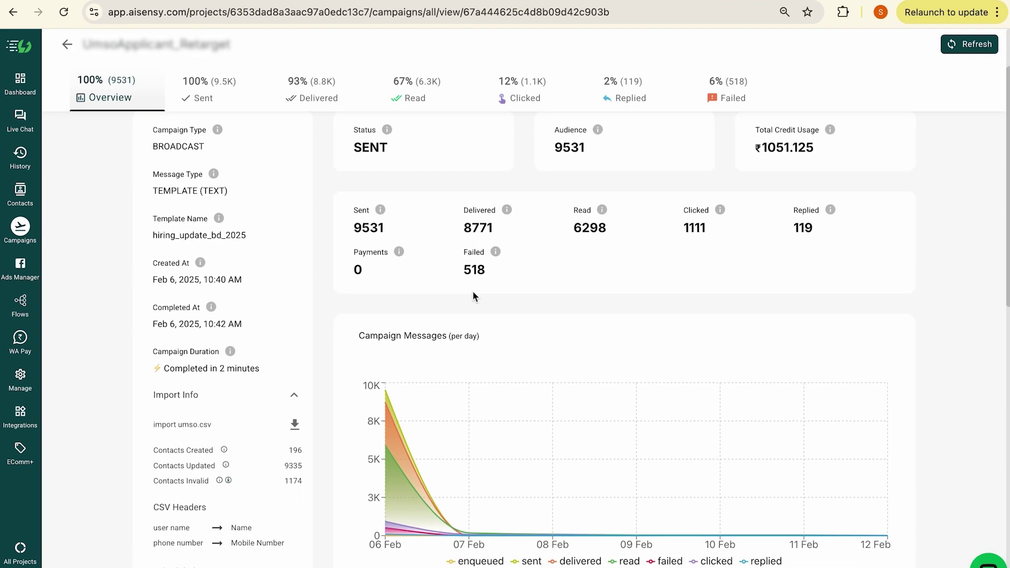
Select all contacts on the Clicked tab, start a broadcast, and pick the first template
left_click(504, 92)
scroll(420, 337, "down", 10)
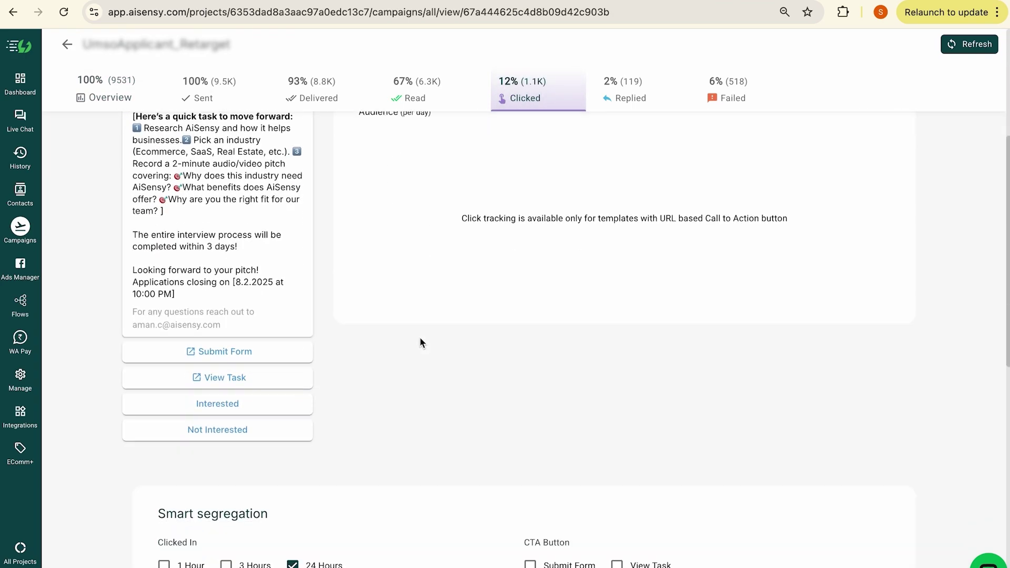
scroll(422, 343, "down", 2)
left_click(181, 184)
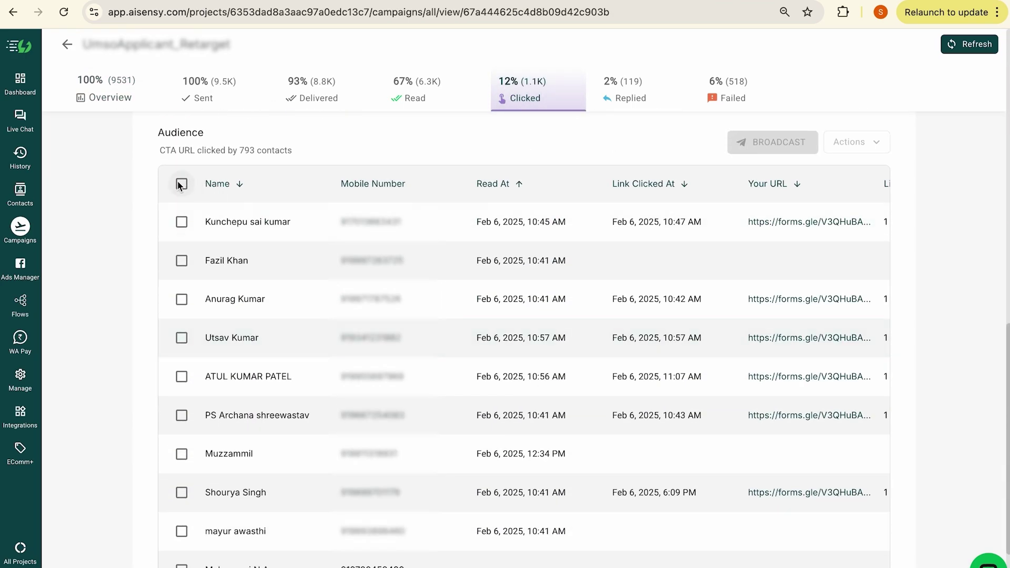
left_click(788, 146)
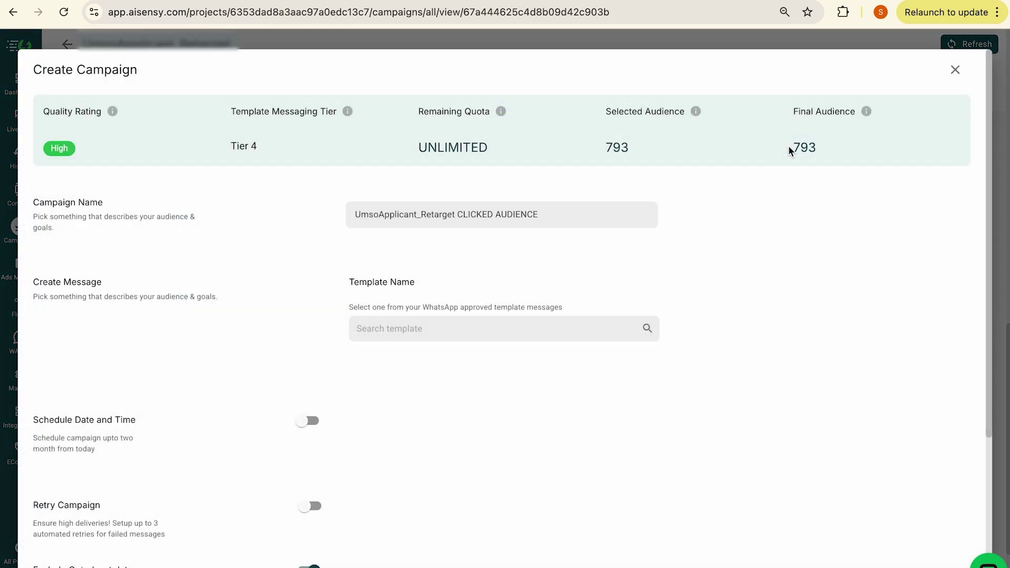
left_click(525, 324)
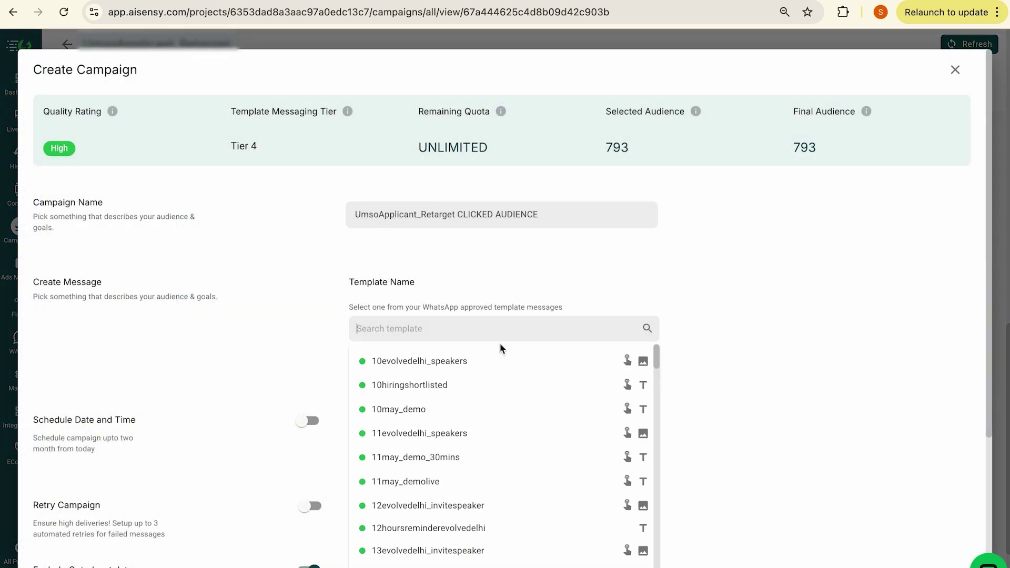
left_click(495, 353)
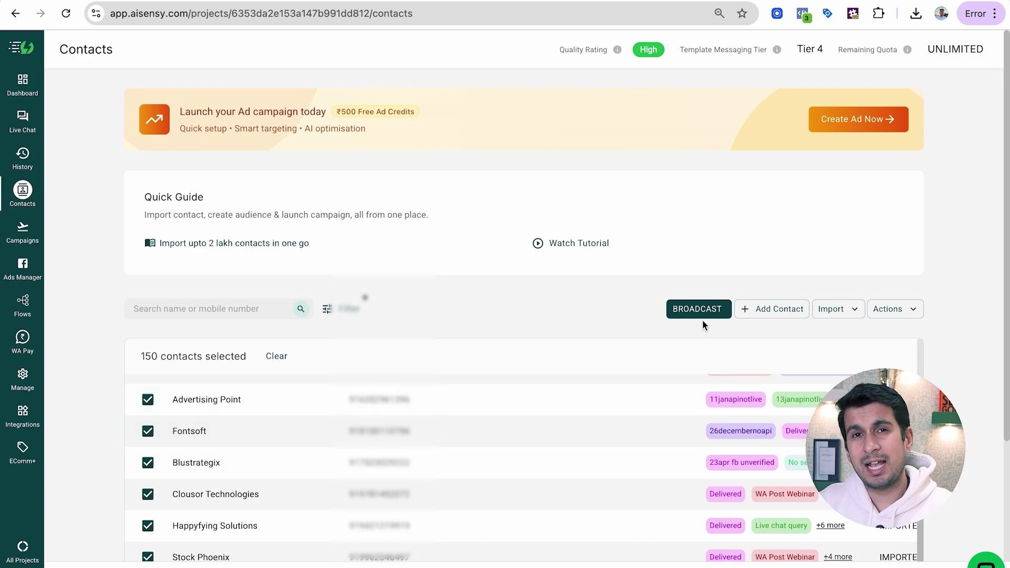
Start a broadcast to the 150 contacts named 'KYC Campaign New'
left_click(708, 313)
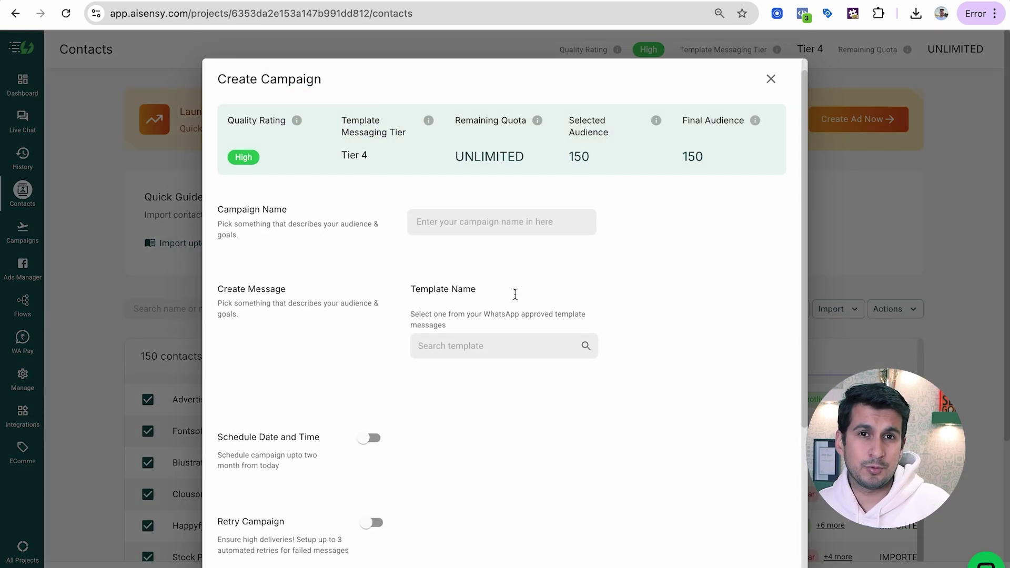
left_click(457, 228)
type("KY")
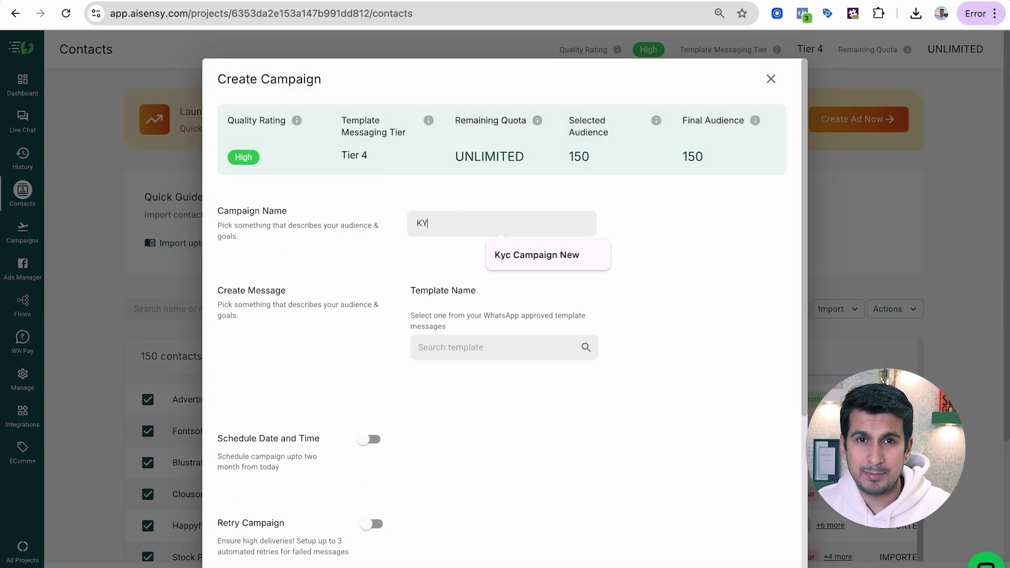
type("C Campaign New")
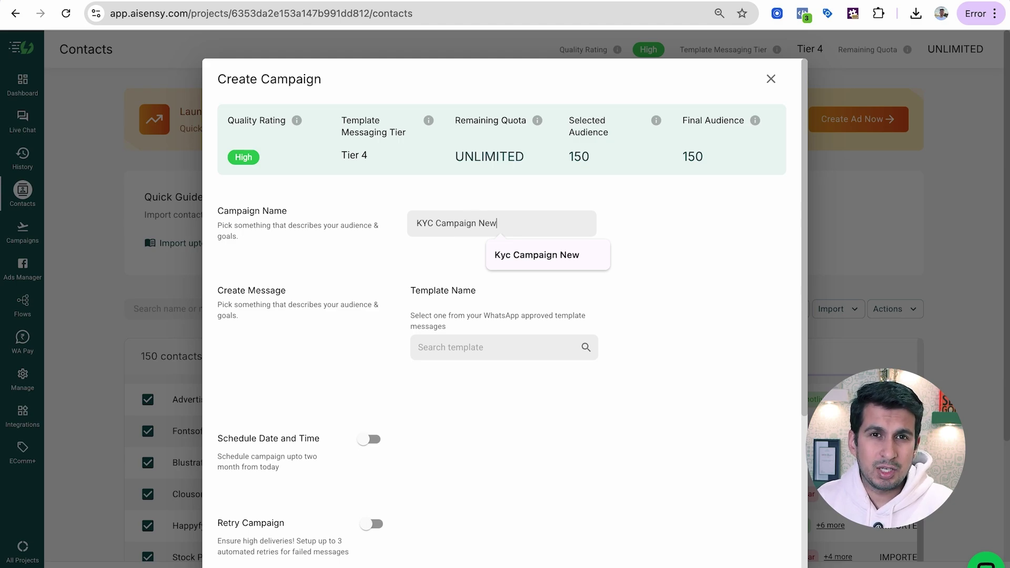
left_click(442, 291)
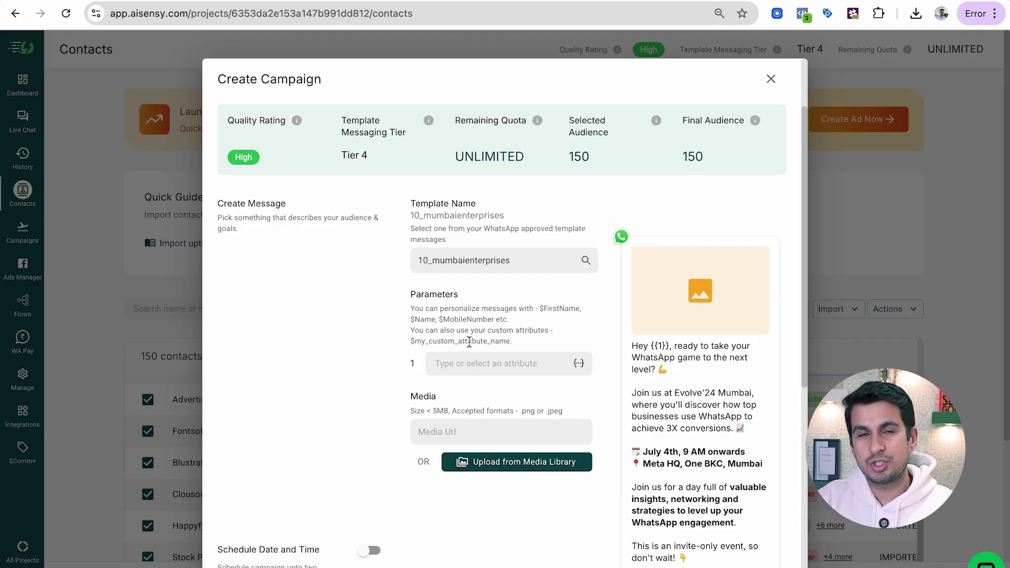
Set template parameter 1 to the recipient's $Name with fallback value 'there'
left_click(464, 359)
type("SNa")
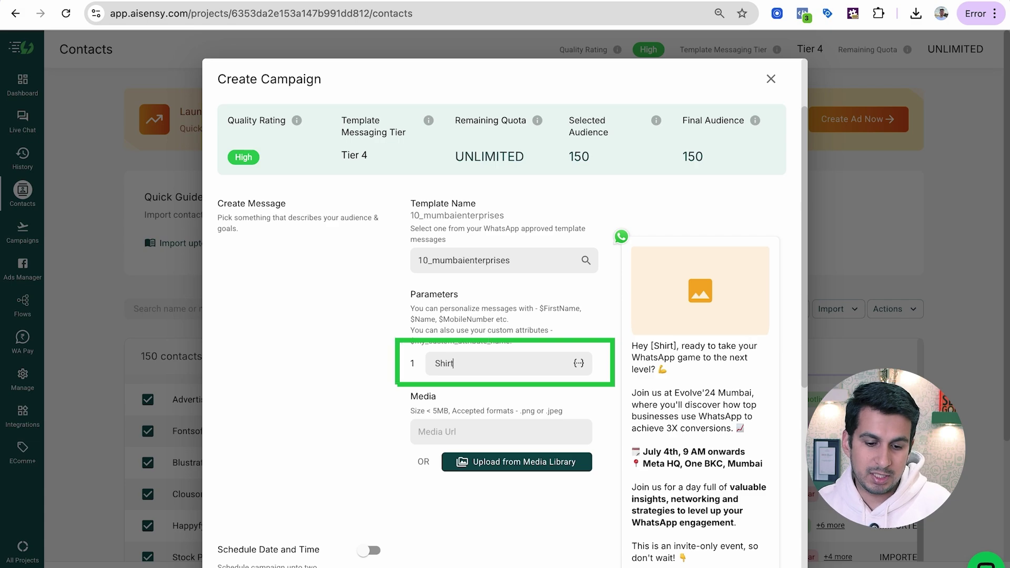
key("BackSpace")
key("BackSpace")
key("BackSpace")
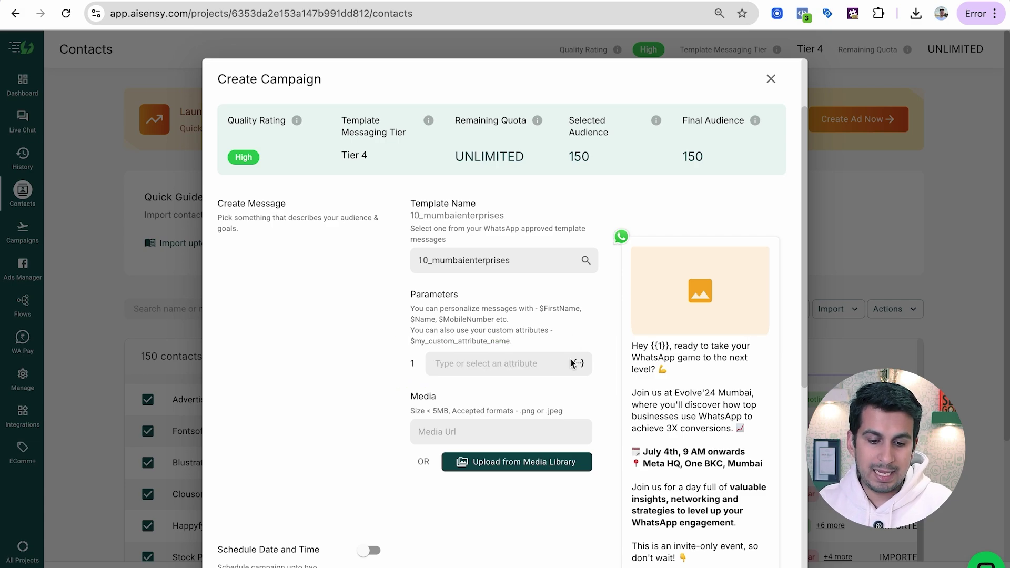
left_click(578, 363)
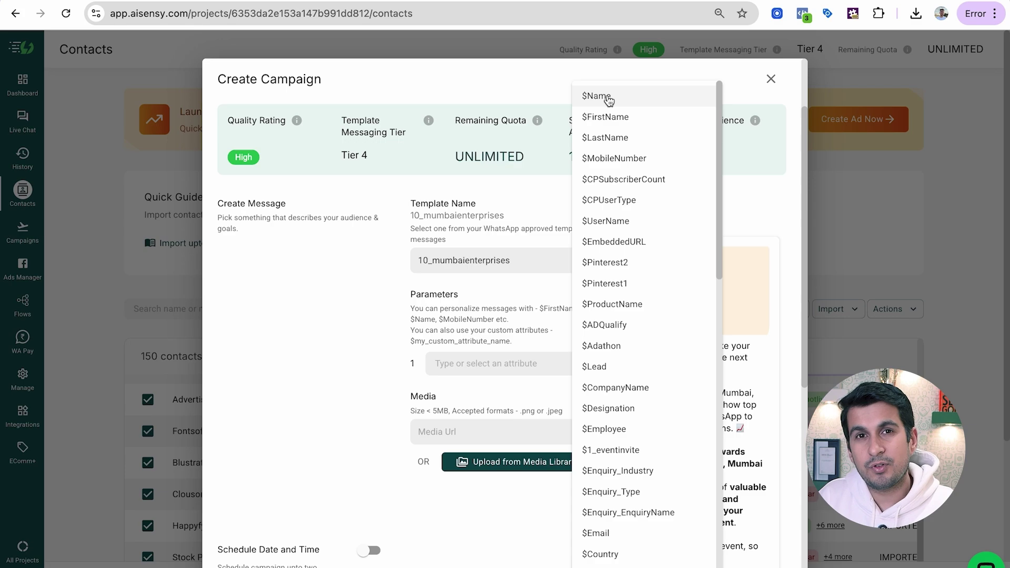
left_click(609, 98)
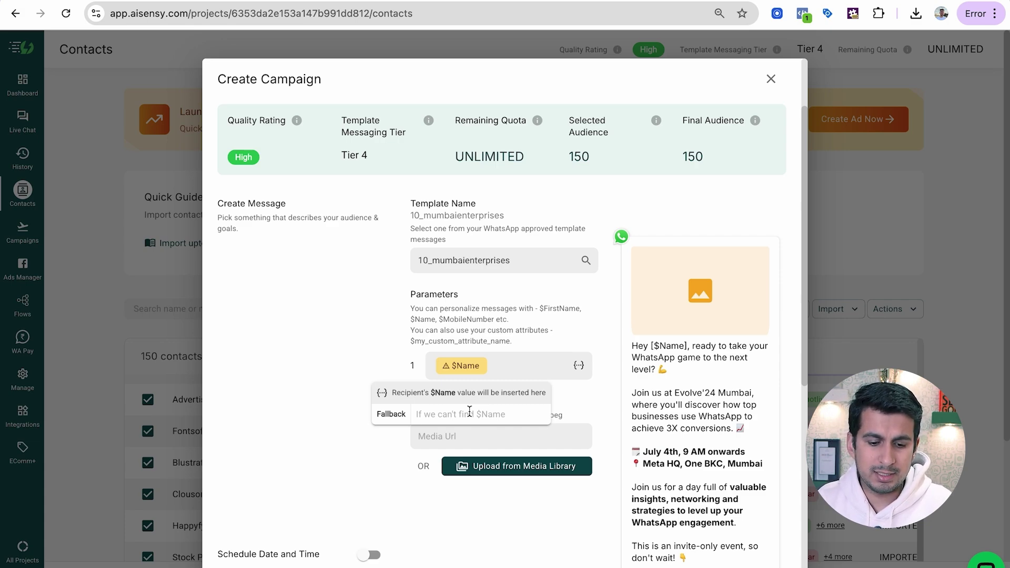
left_click(469, 414)
type("there")
key("Return")
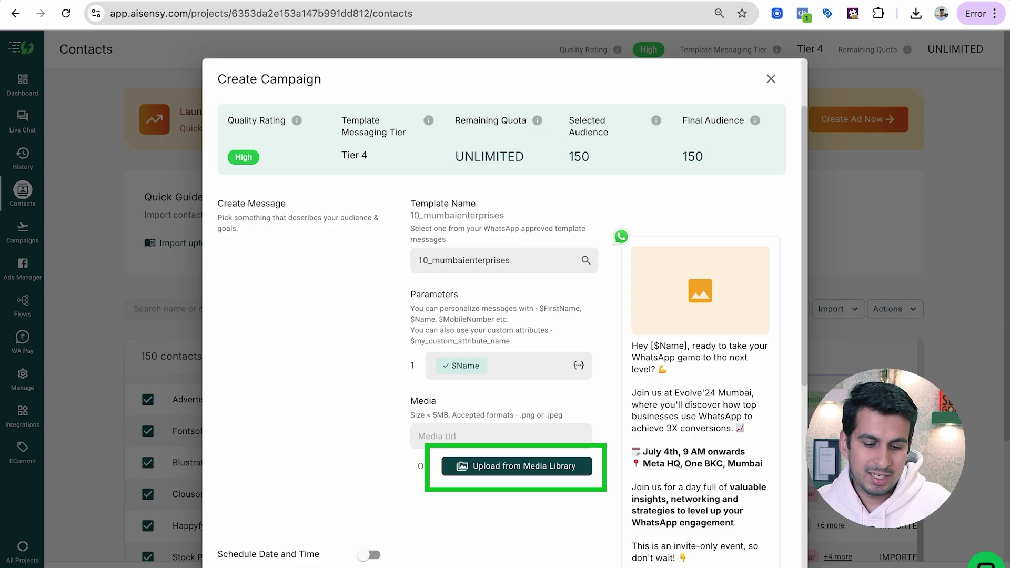
left_click(525, 476)
Attach the first Media Library image as the broadcast message's media
scroll(405, 424, "down", 5)
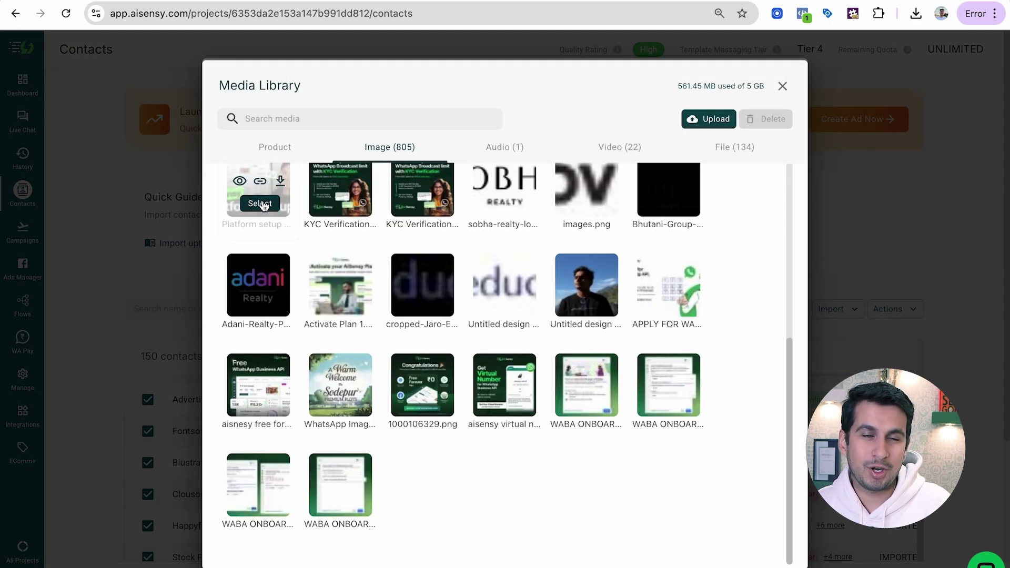
left_click(260, 204)
scroll(348, 331, "down", 6)
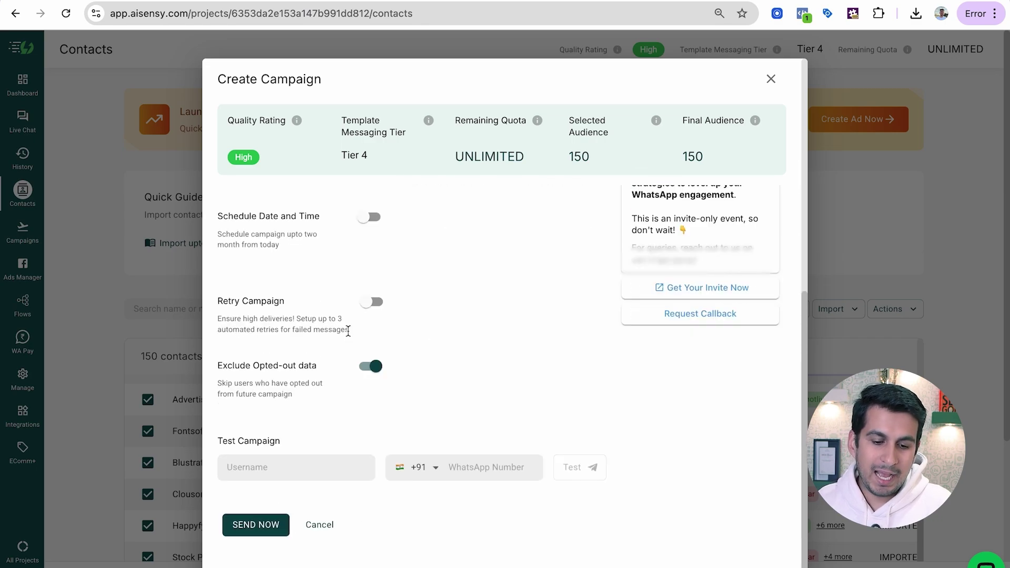
scroll(348, 332, "up", 2)
scroll(348, 332, "down", 2)
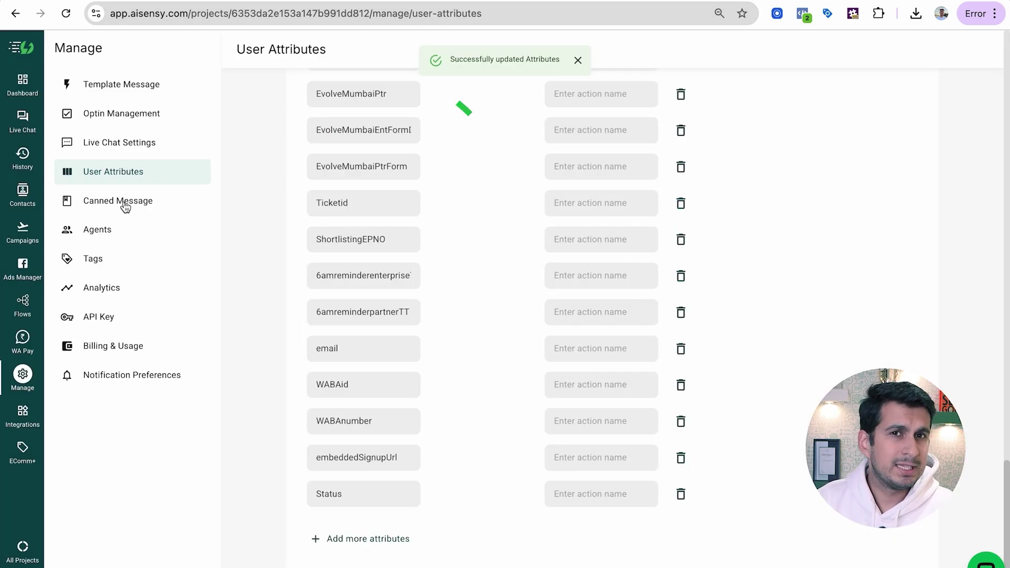
Open Optin Management under Manage to view the Opt-out Keywords list
left_click(129, 141)
left_click(129, 118)
scroll(314, 257, "down", 4)
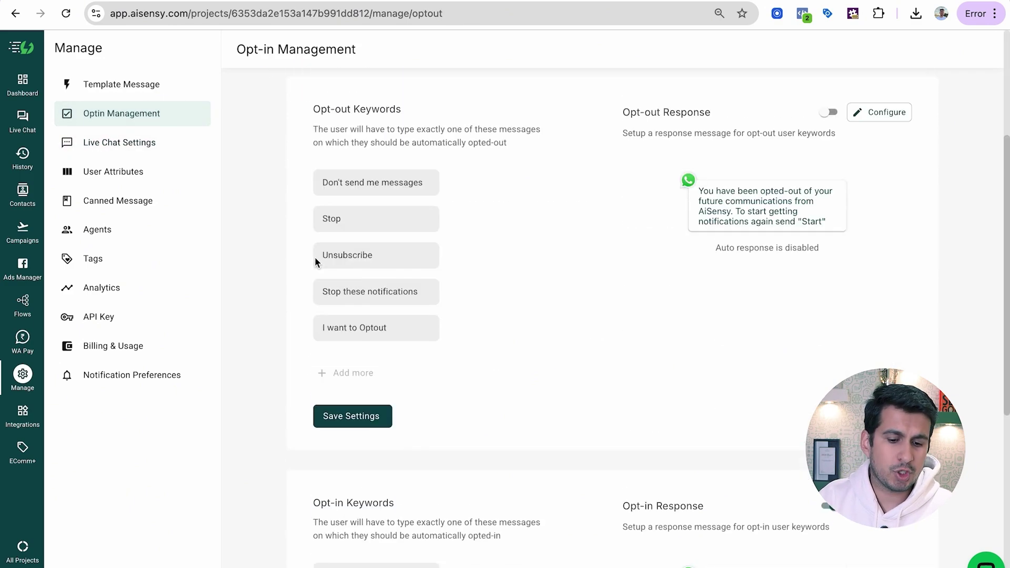
scroll(315, 256, "up", 1)
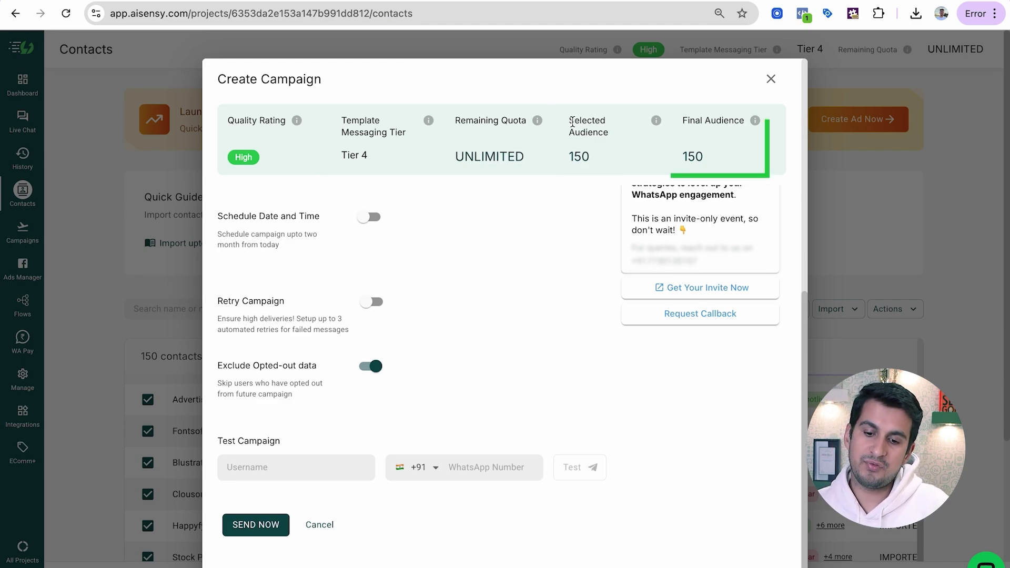
Review the 150 selected and final audience, keeping Exclude Opted-out on
left_click_drag(573, 119, 602, 133)
left_click_drag(687, 120, 749, 122)
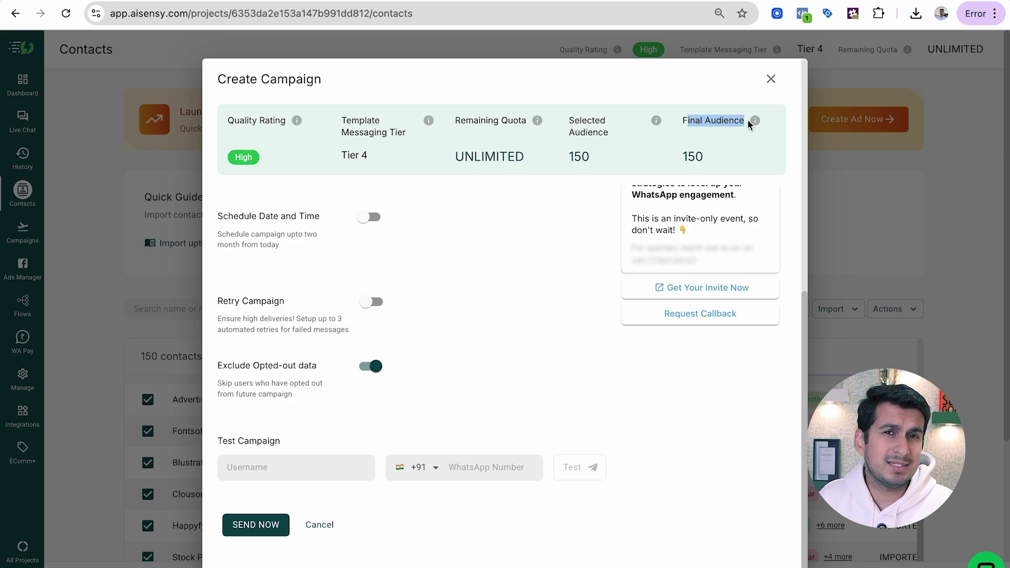
left_click(371, 369)
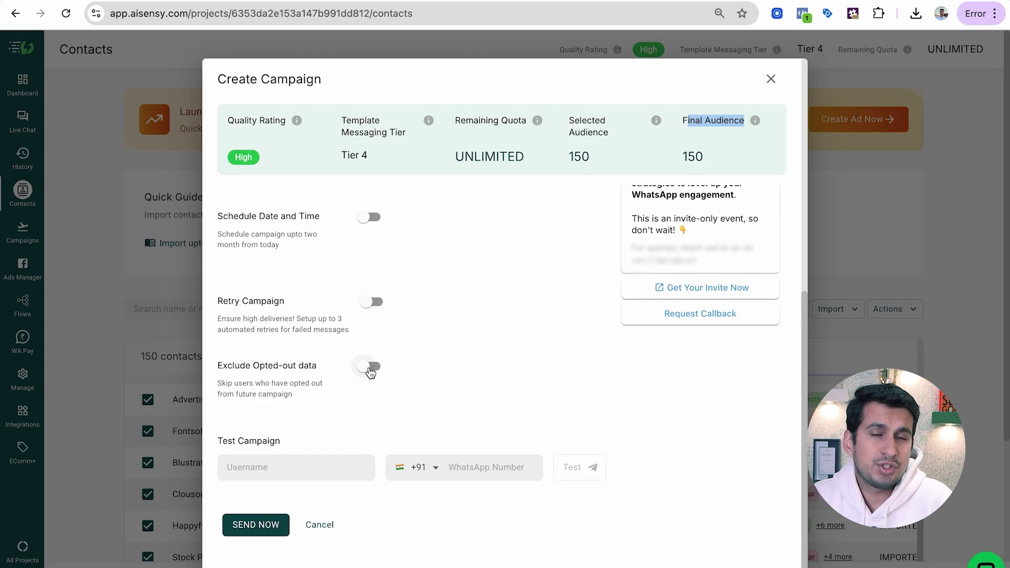
left_click(370, 368)
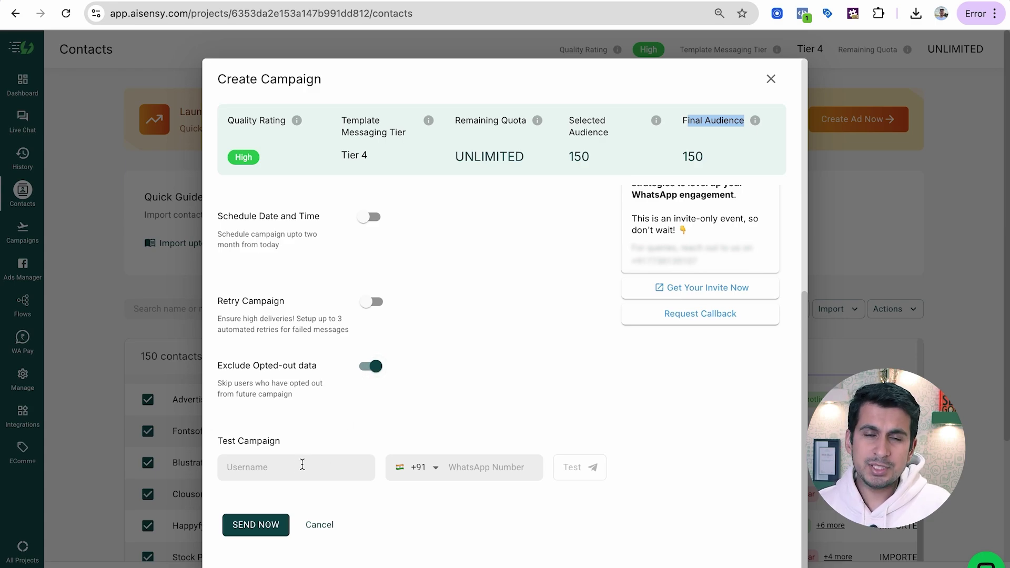
Close the campaign setup without sending and go to the Campaigns list
left_click(772, 81)
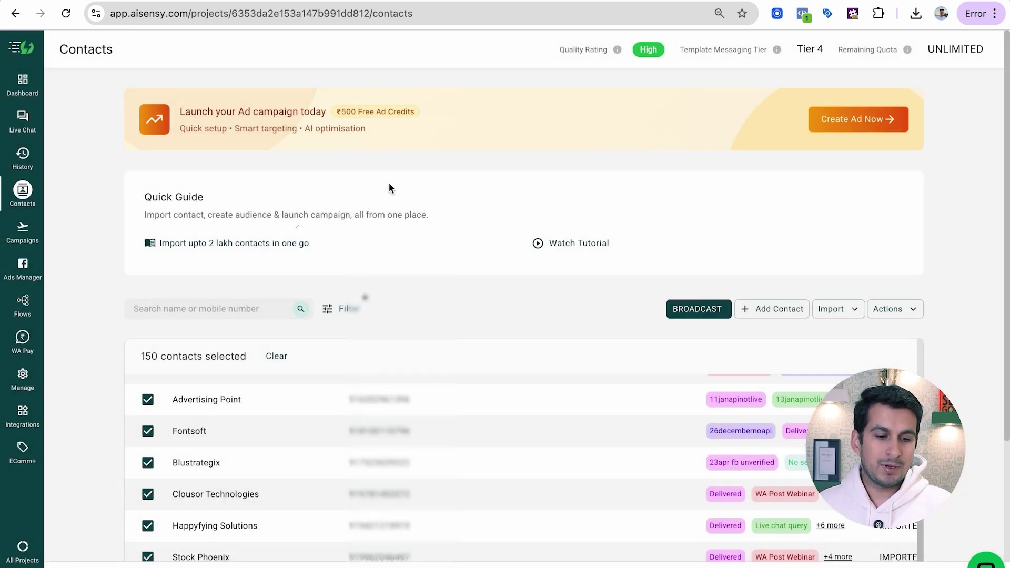
left_click(13, 240)
scroll(198, 347, "down", 3)
Open the '21 Jan Plan purchased API not Live' report and view each status breakdown
scroll(198, 346, "up", 3)
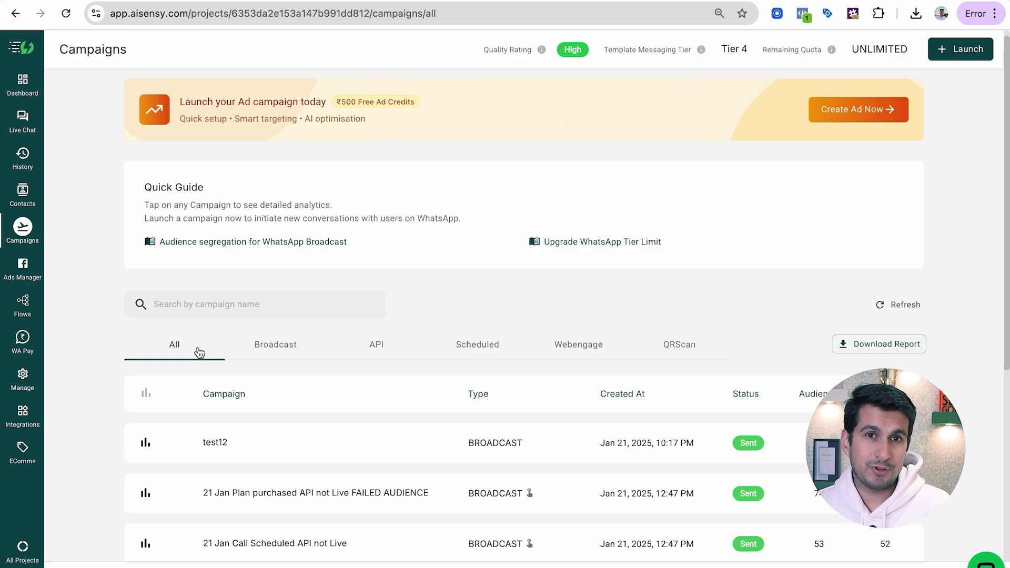
scroll(327, 333, "down", 2)
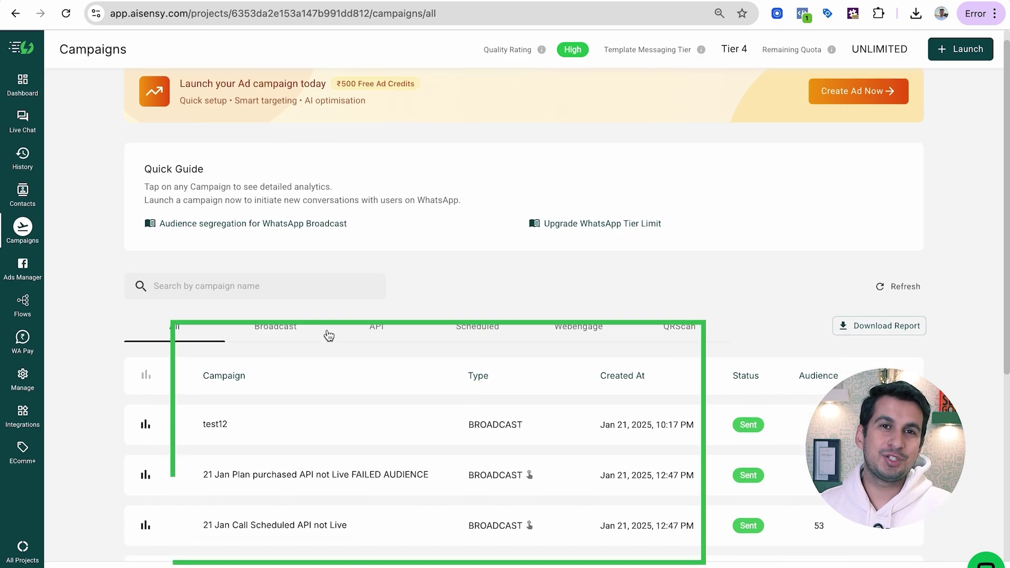
left_click(330, 403)
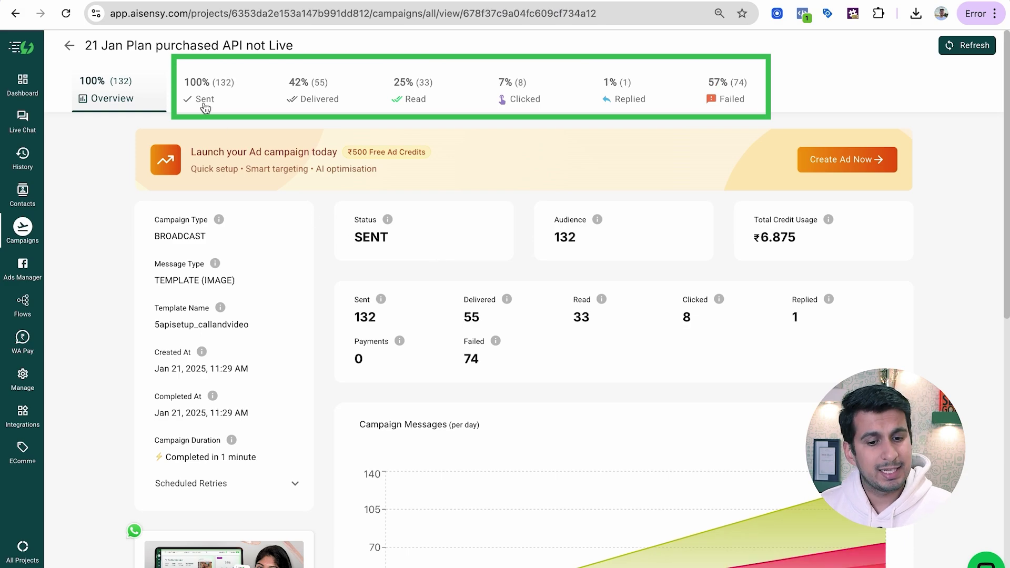
left_click(205, 105)
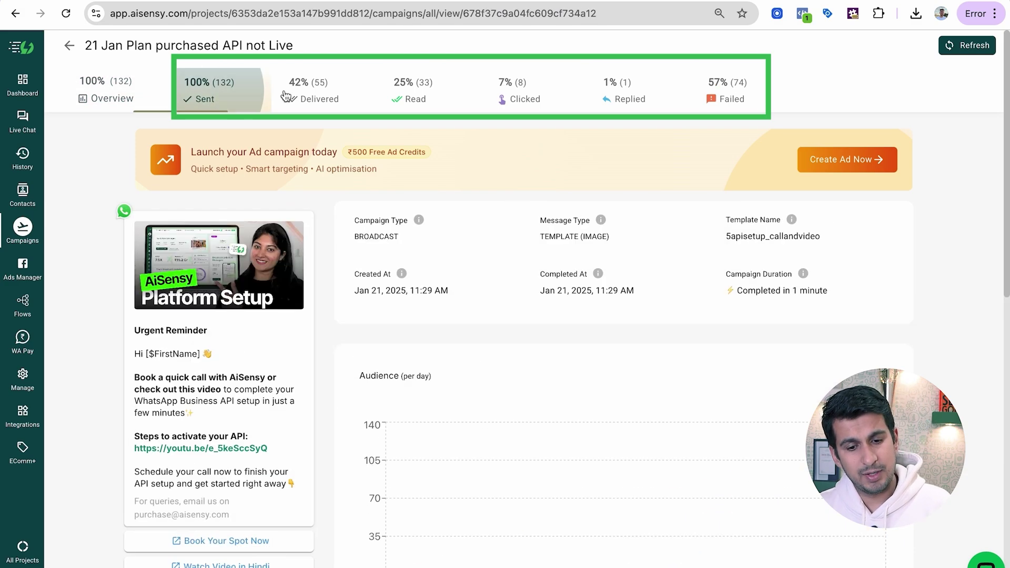
left_click(313, 89)
left_click(414, 93)
left_click(518, 91)
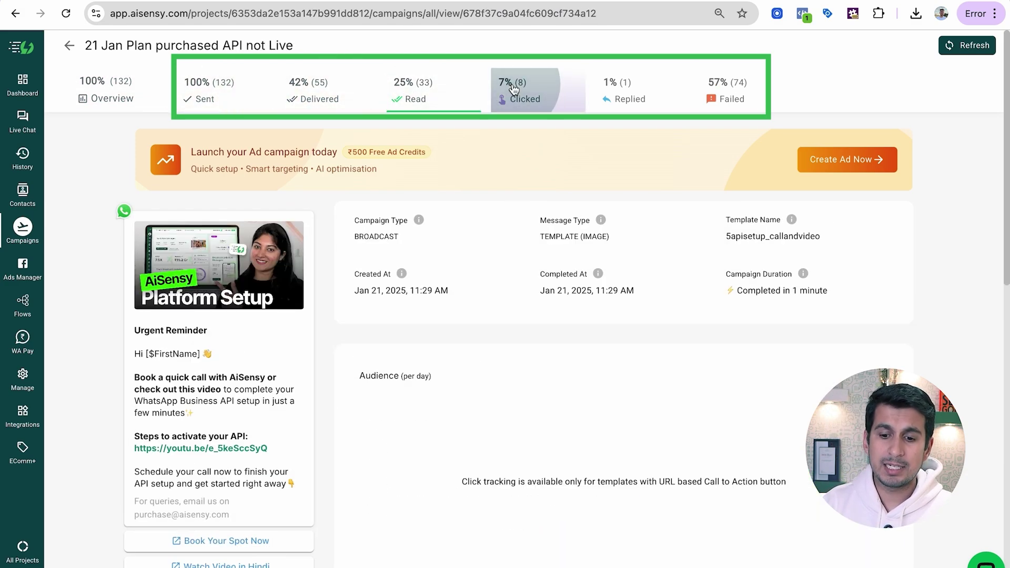
left_click(627, 94)
left_click(725, 91)
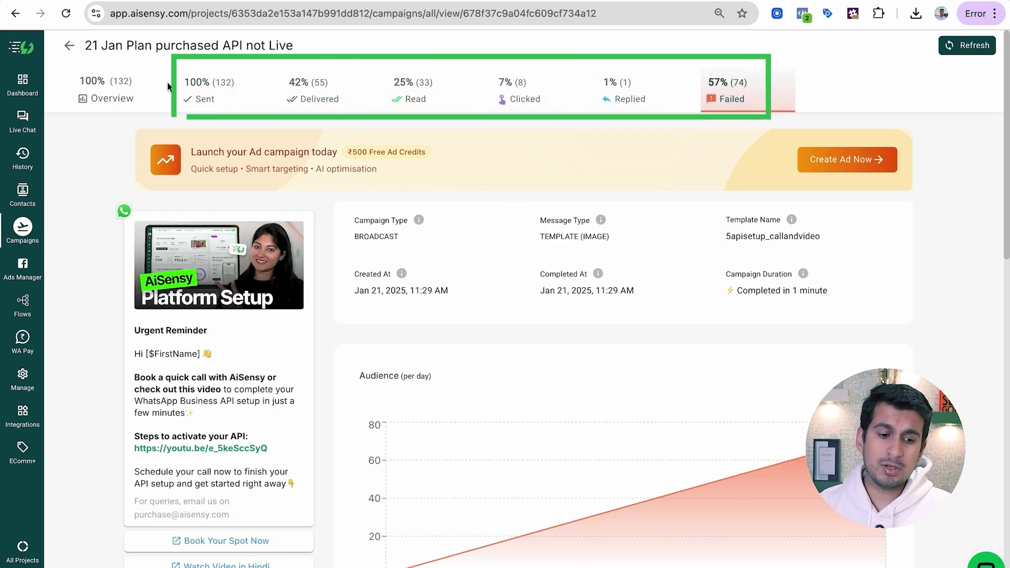
Return to Overview and expand the Scheduled Retries details
left_click(117, 95)
scroll(203, 284, "down", 2)
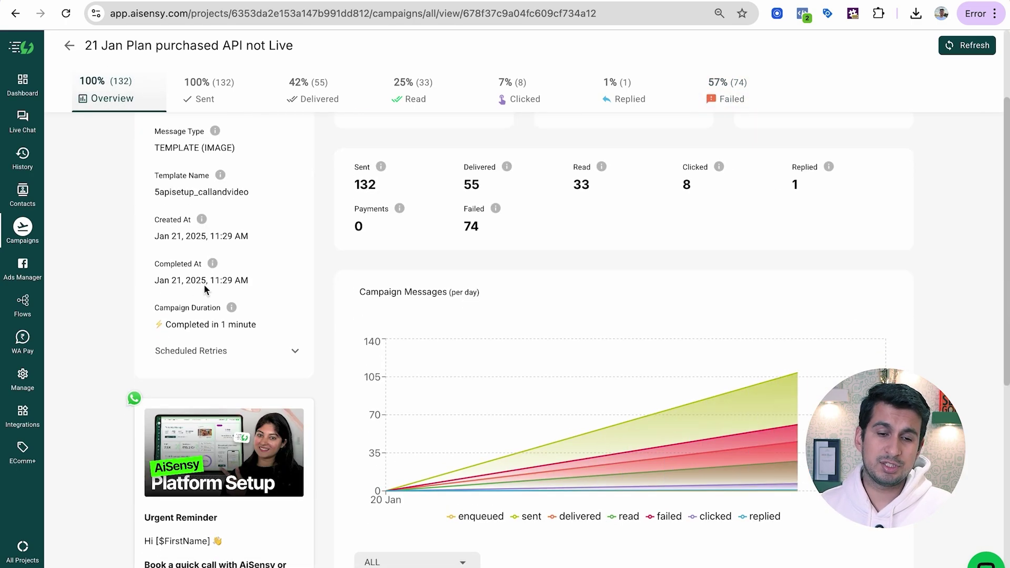
left_click(226, 360)
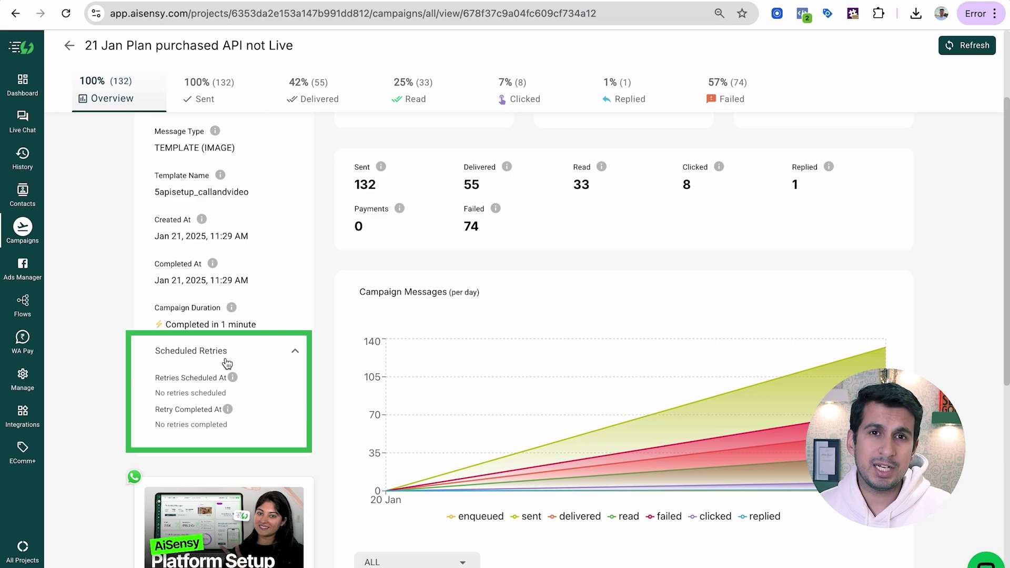
Filter the Delivered audience to Not Read and select all 22 contacts
left_click(309, 95)
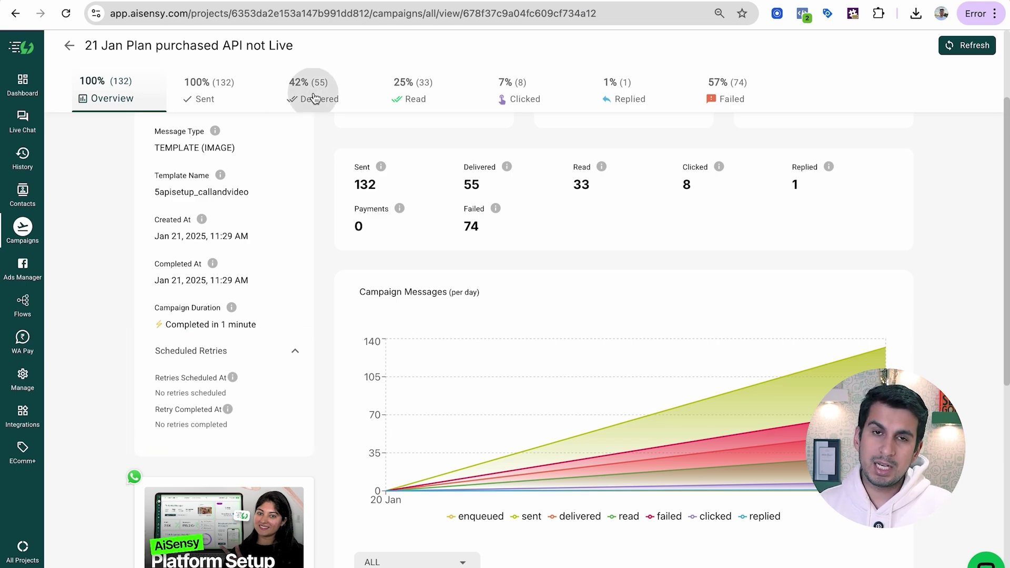
scroll(406, 266, "down", 7)
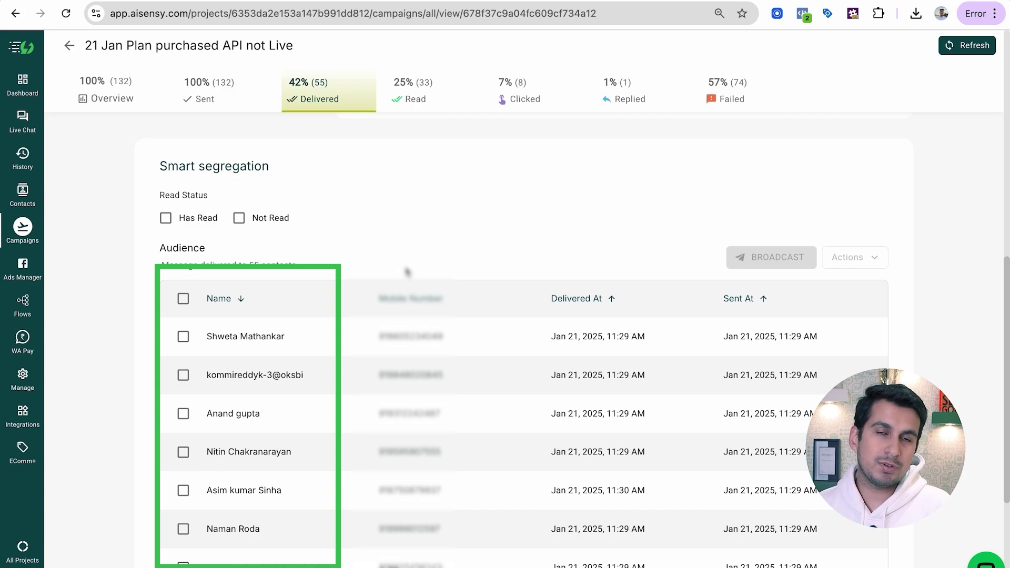
left_click(173, 221)
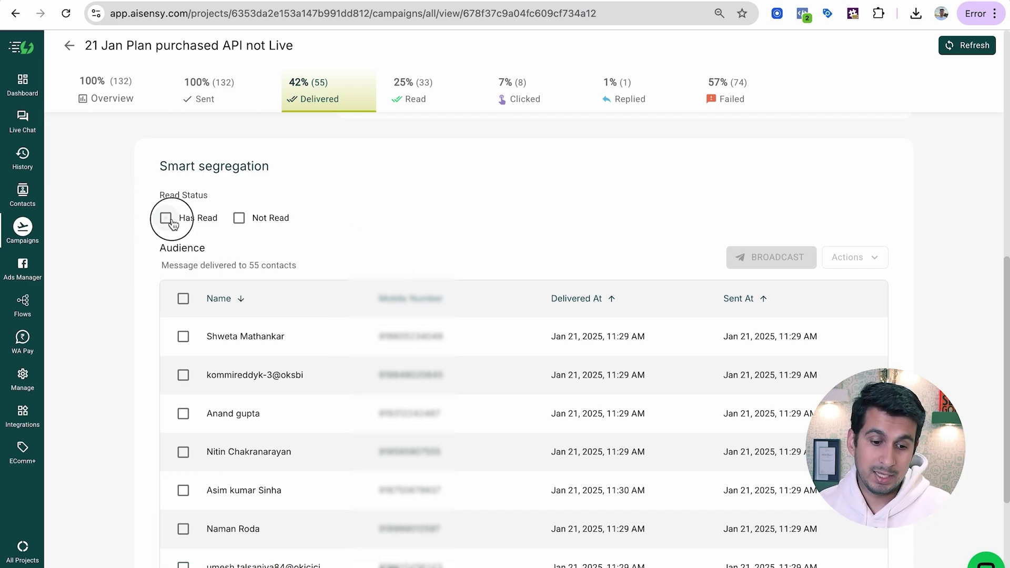
left_click(257, 219)
left_click(166, 218)
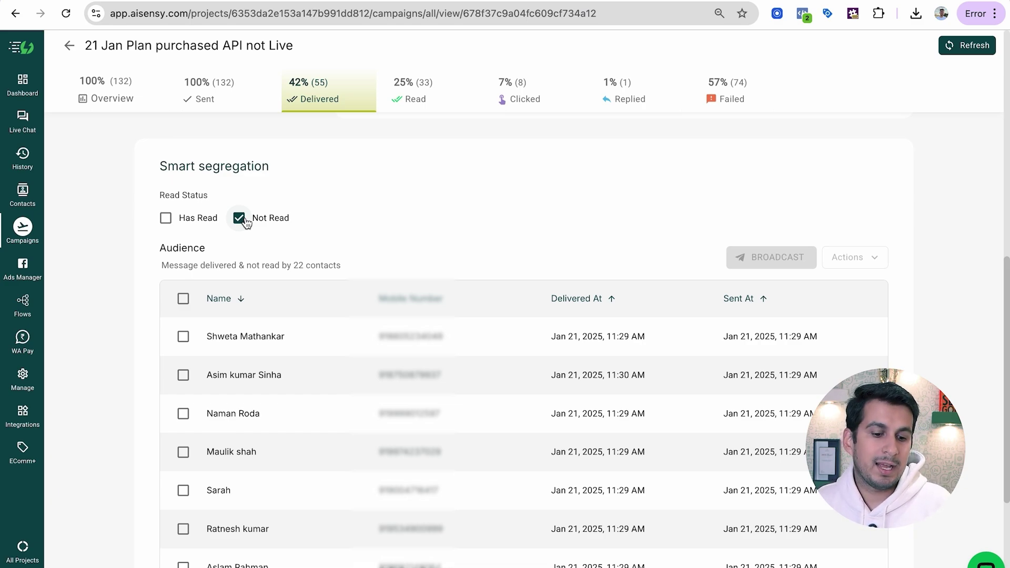
left_click(183, 298)
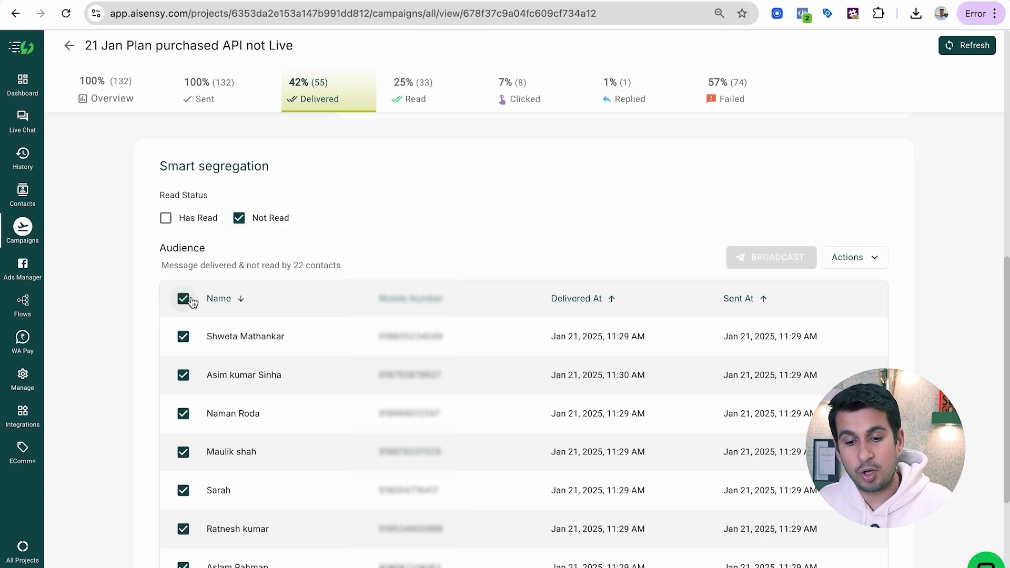
Preview a broadcast to the unread contacts, cancel it, and view the Read breakdown
left_click(734, 258)
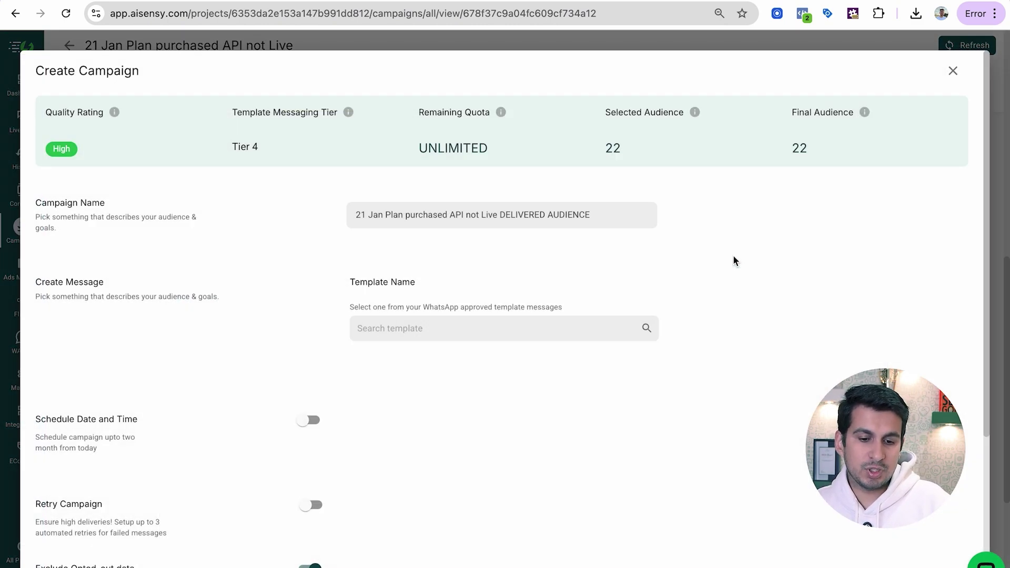
left_click(953, 70)
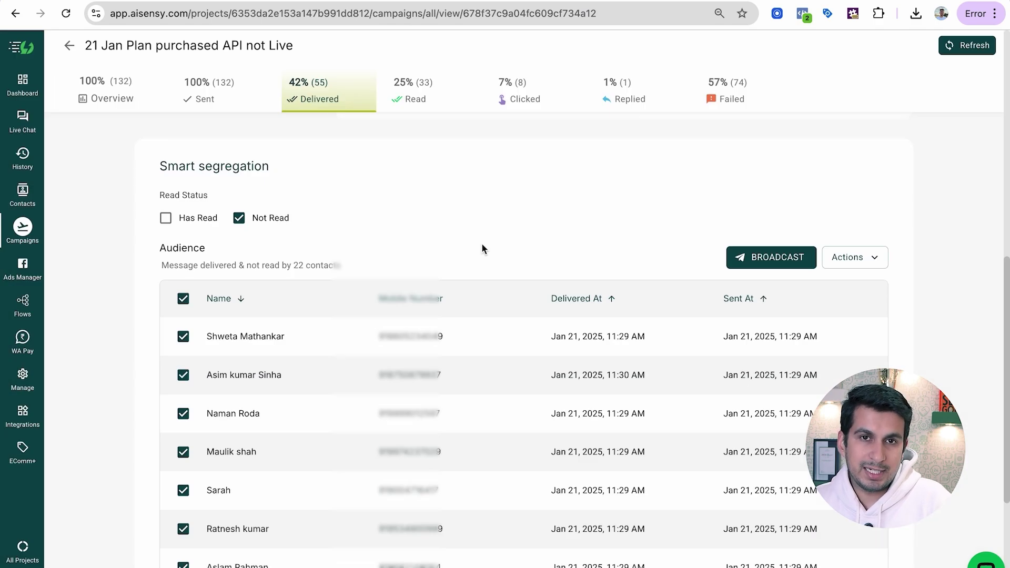
scroll(481, 244, "up", 3)
left_click(403, 86)
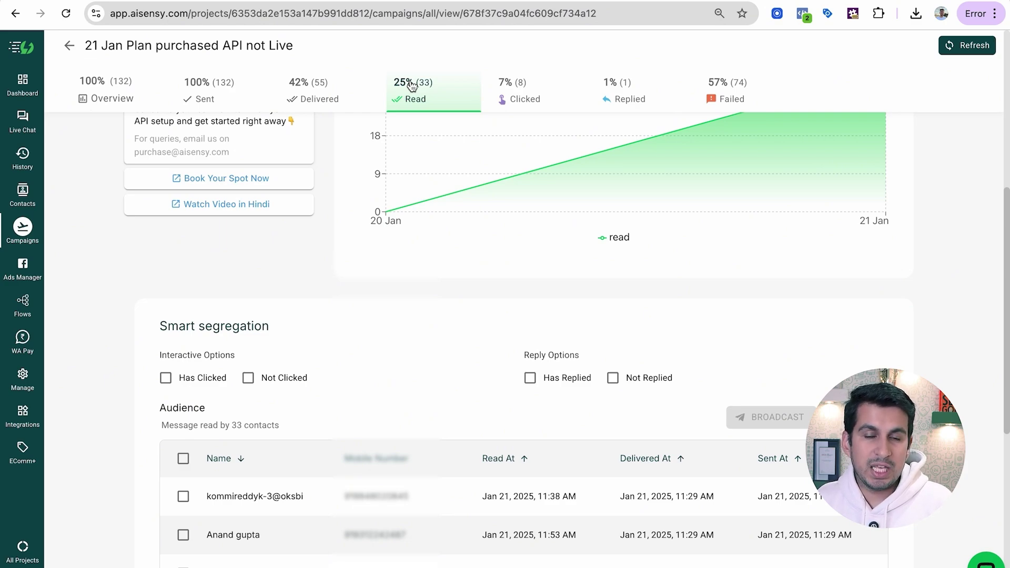
Filter readers to the 27 Not Clicked contacts and select them all for a broadcast, then close the dialog without sending
scroll(444, 270, "down", 1)
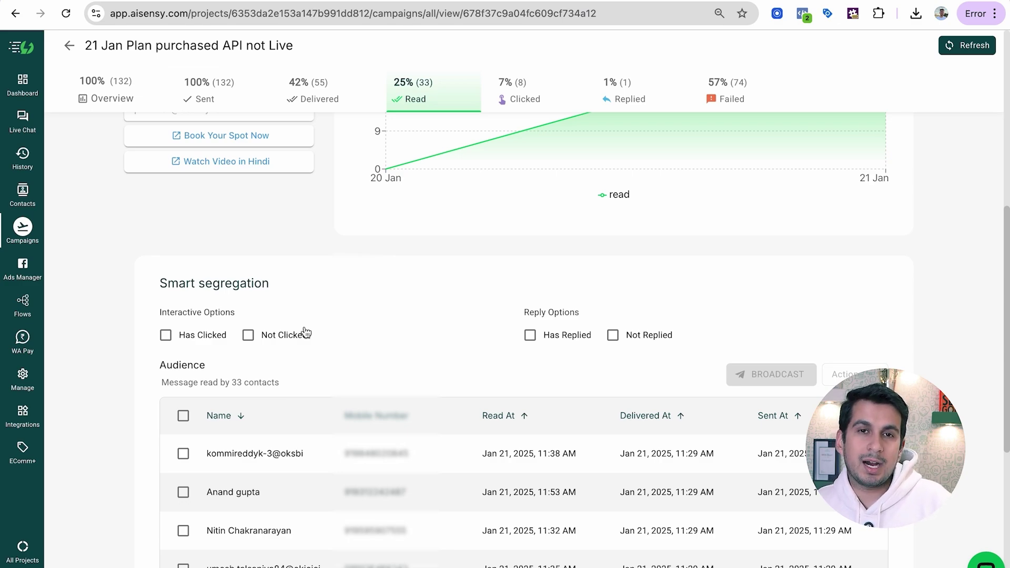
left_click(267, 338)
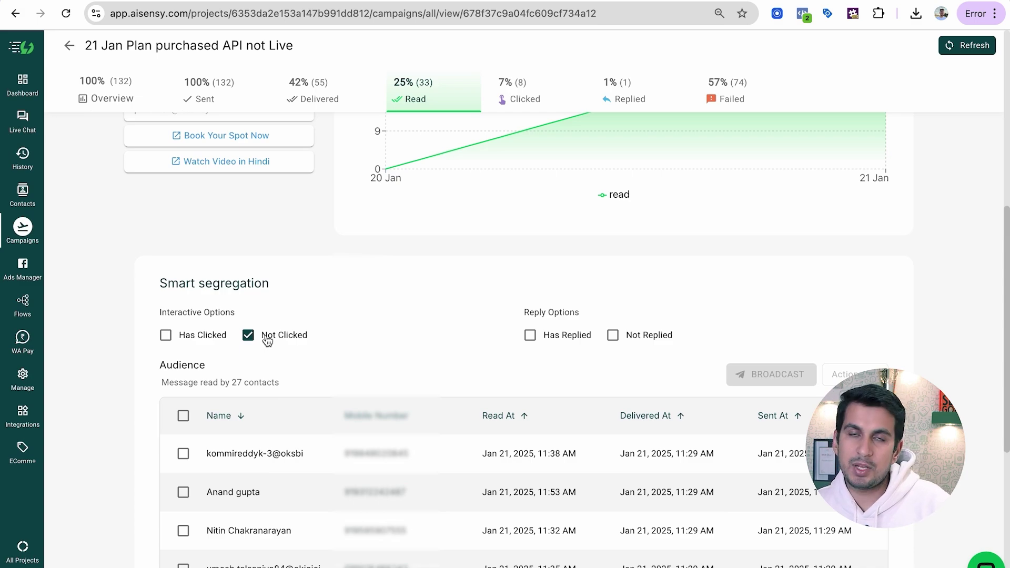
left_click(183, 416)
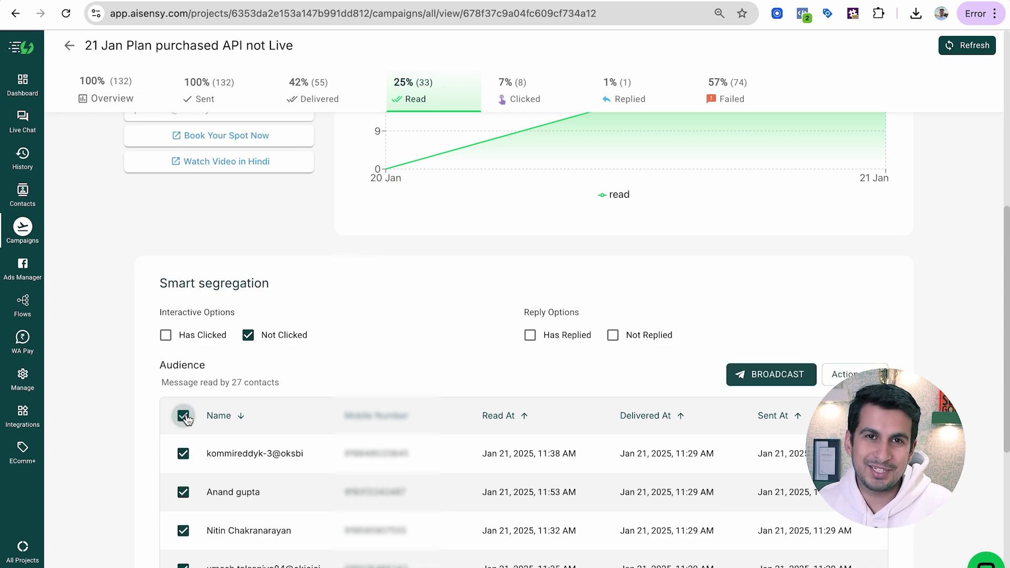
left_click(770, 380)
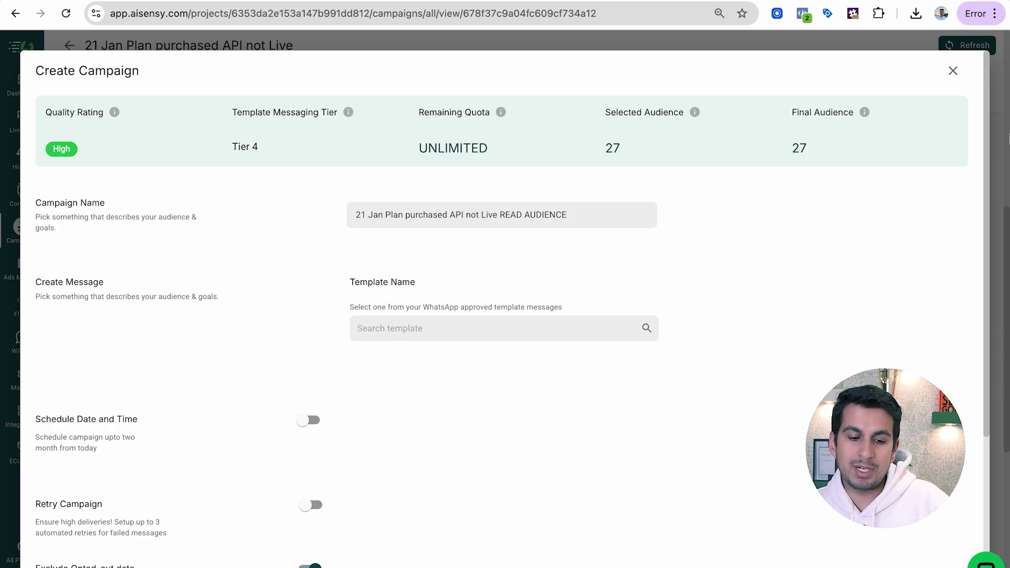
left_click(952, 71)
Filter Clicked contacts to the 4 who tapped Book Your Spot Now, then view the Replied breakdown
left_click(518, 93)
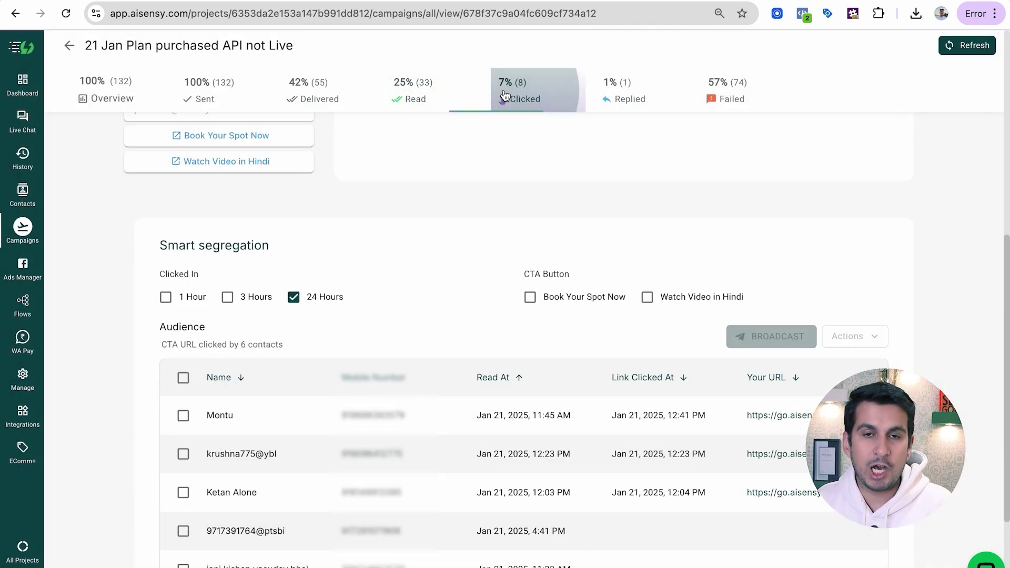
left_click(295, 299)
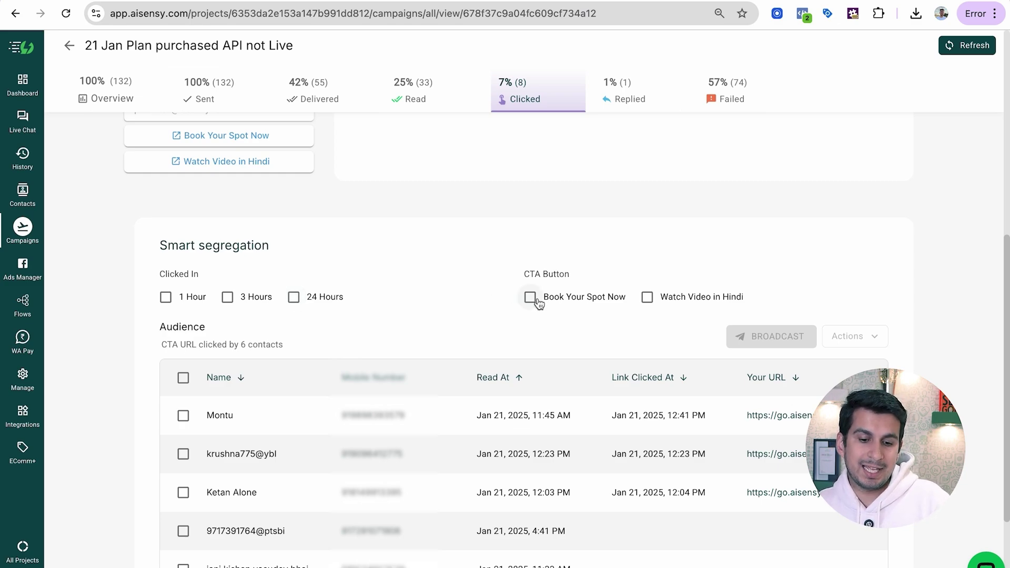
left_click(531, 297)
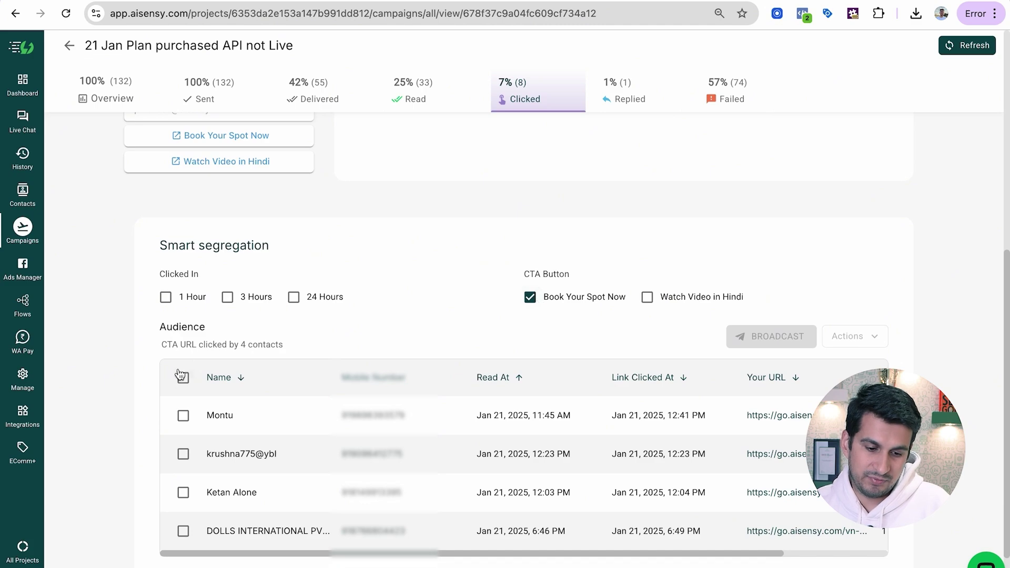
left_click(183, 379)
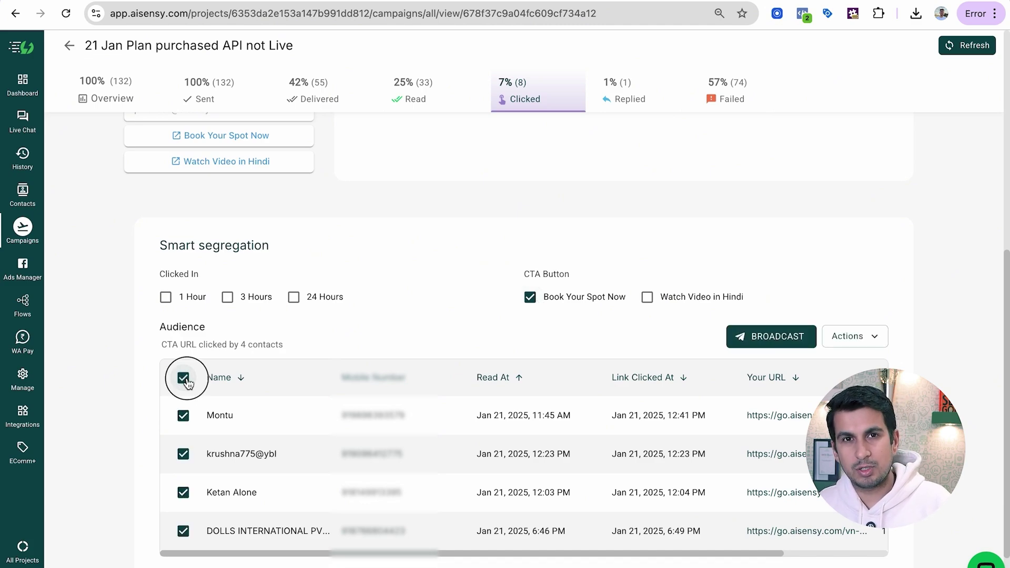
left_click(184, 378)
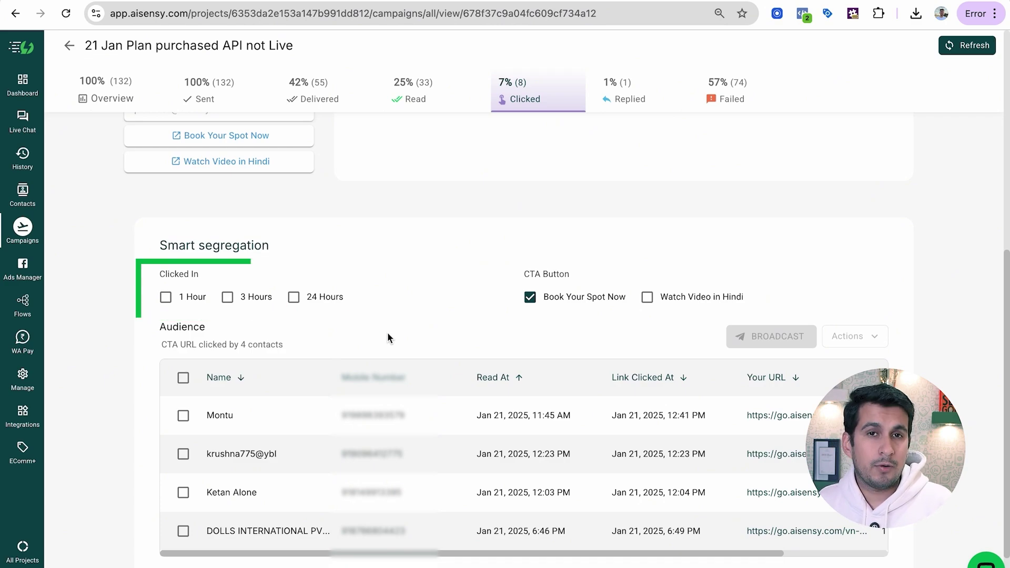
left_click(618, 90)
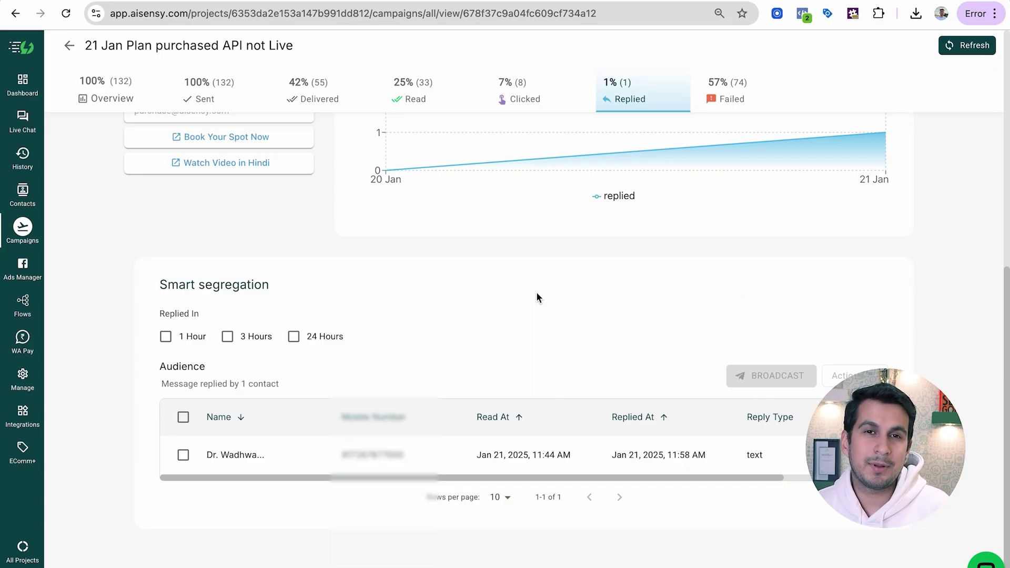
Show the 74 Failed contacts and scroll to the Message Failure Reasons panel
left_click(724, 101)
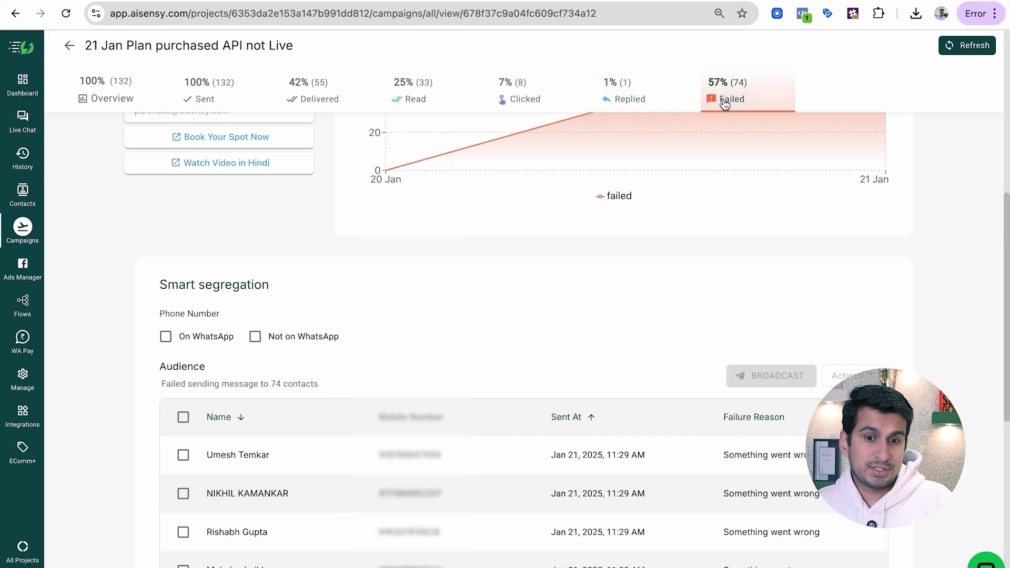
scroll(703, 240, "down", 3)
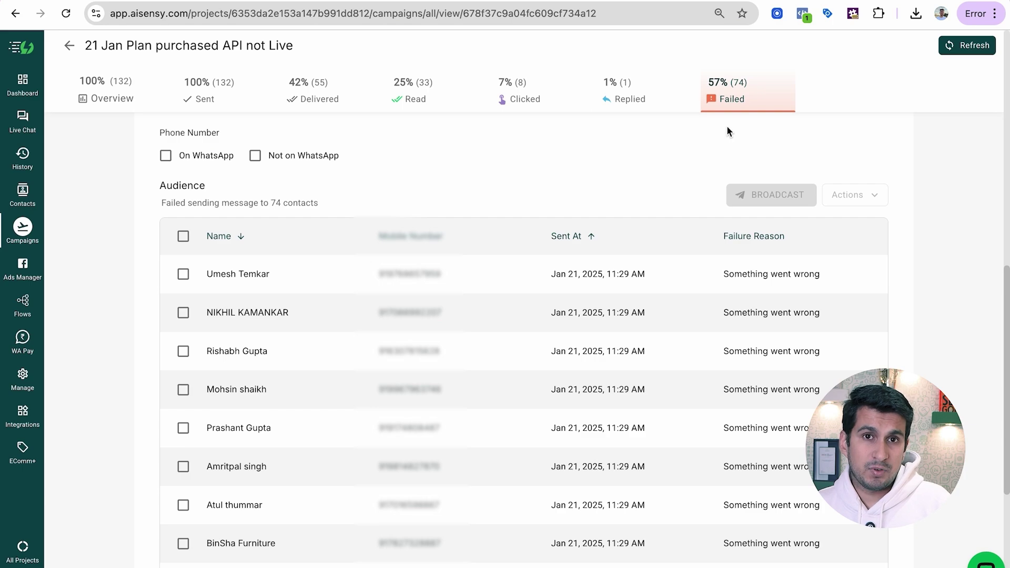
scroll(581, 402, "down", 5)
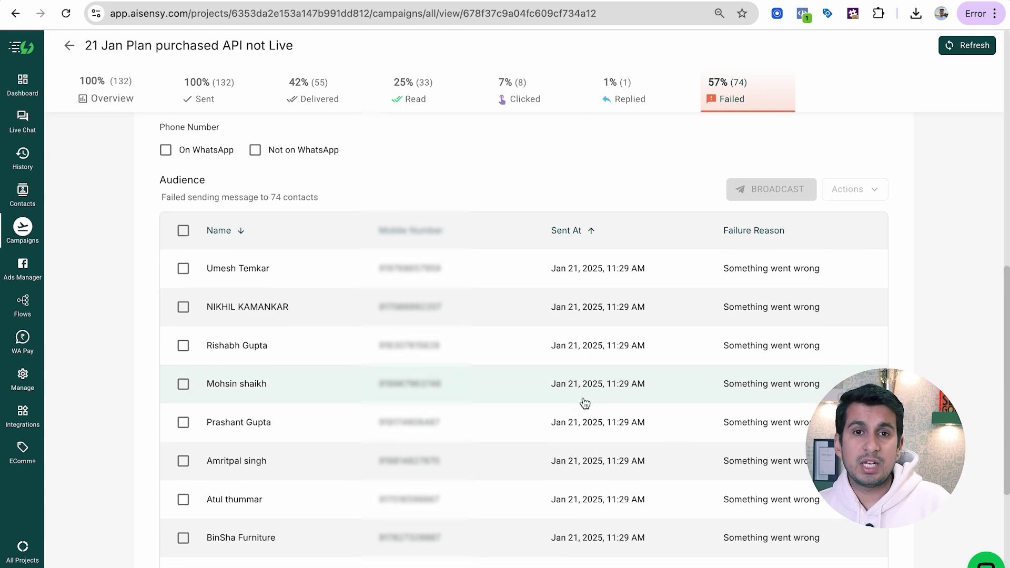